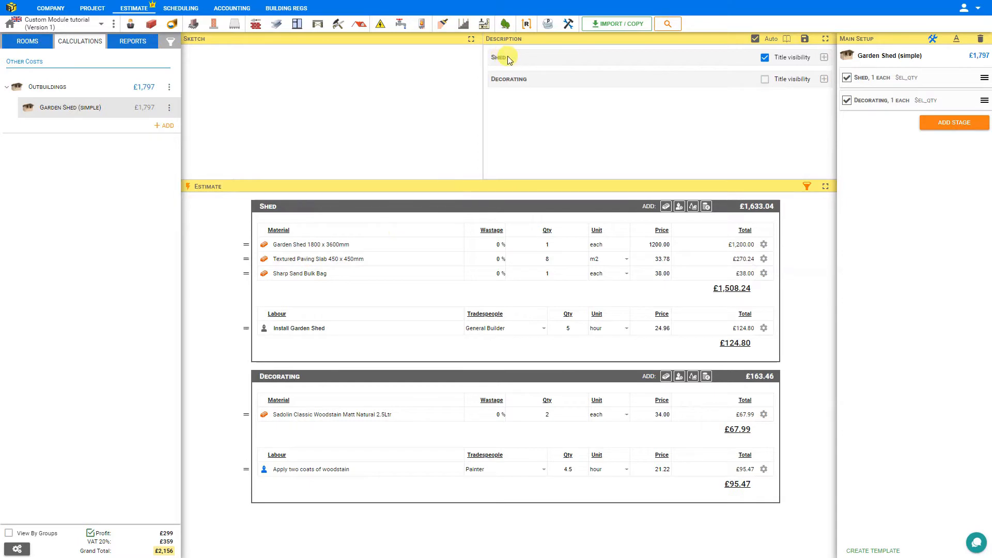
Turn on title visibility for the Decorating stage and preview the resulting description
click(765, 80)
click(934, 40)
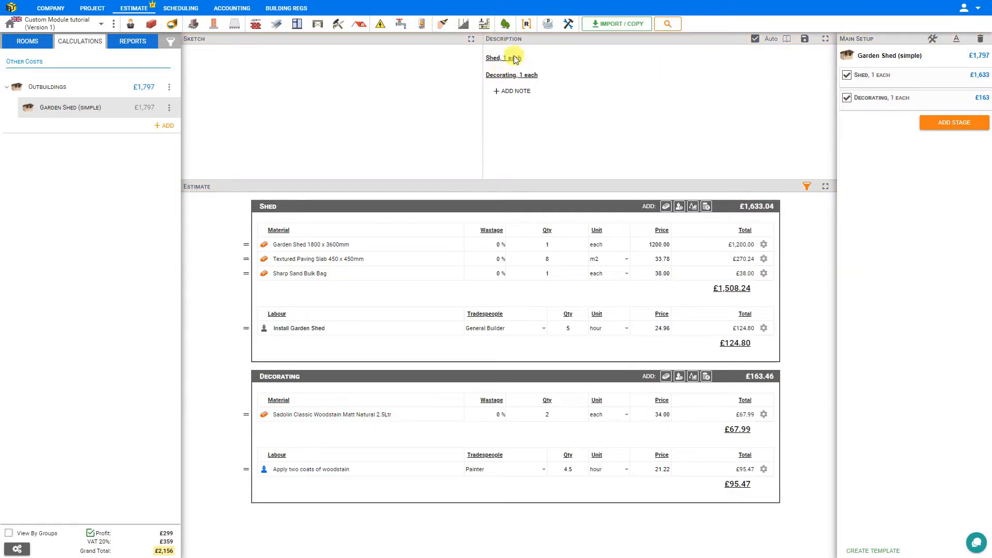
click(934, 42)
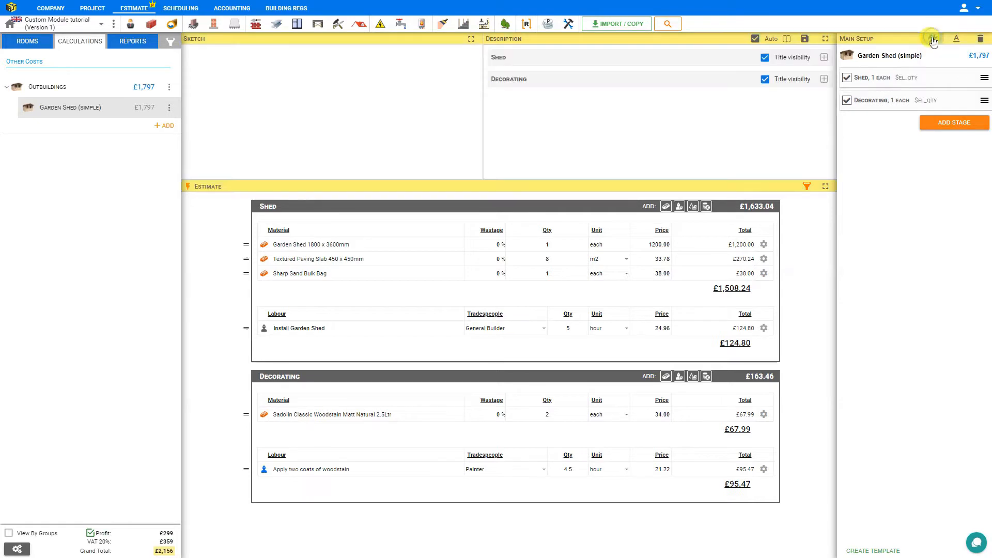
Try hiding the Decorating stage title with a preview of the description, and restore its visibility
click(763, 81)
click(934, 42)
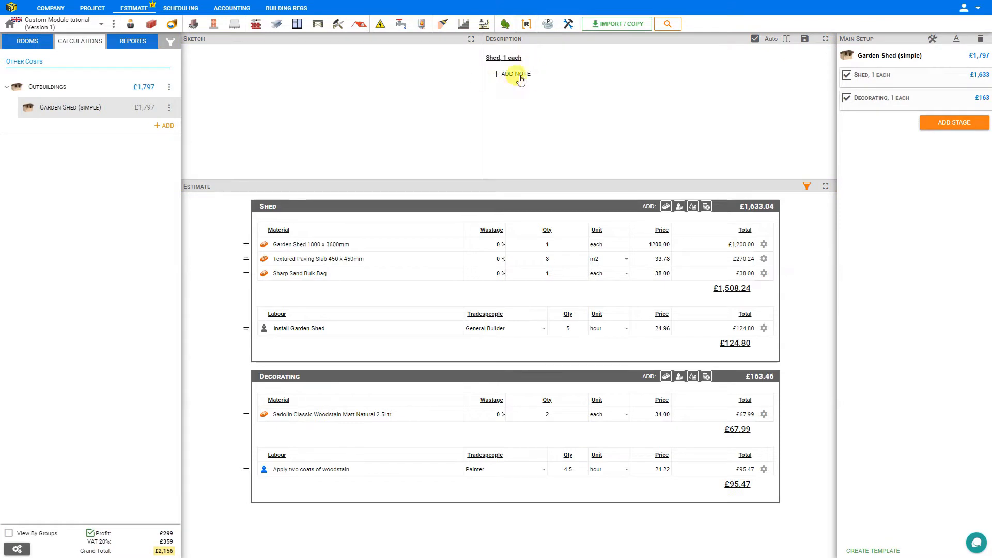
click(933, 42)
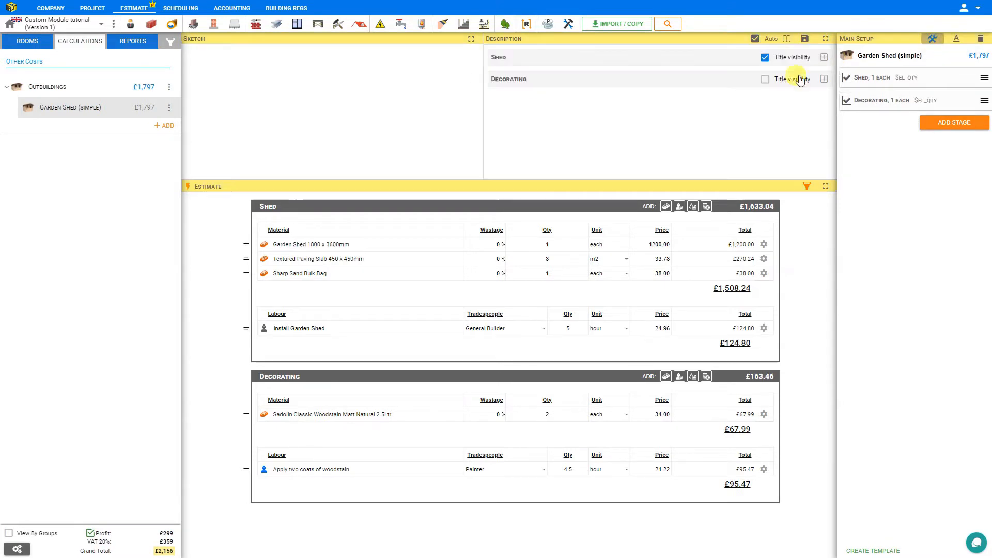
click(766, 80)
Add a Simple material description reading "Supply & Install Garden Shed" to the Shed stage and preview it
click(824, 58)
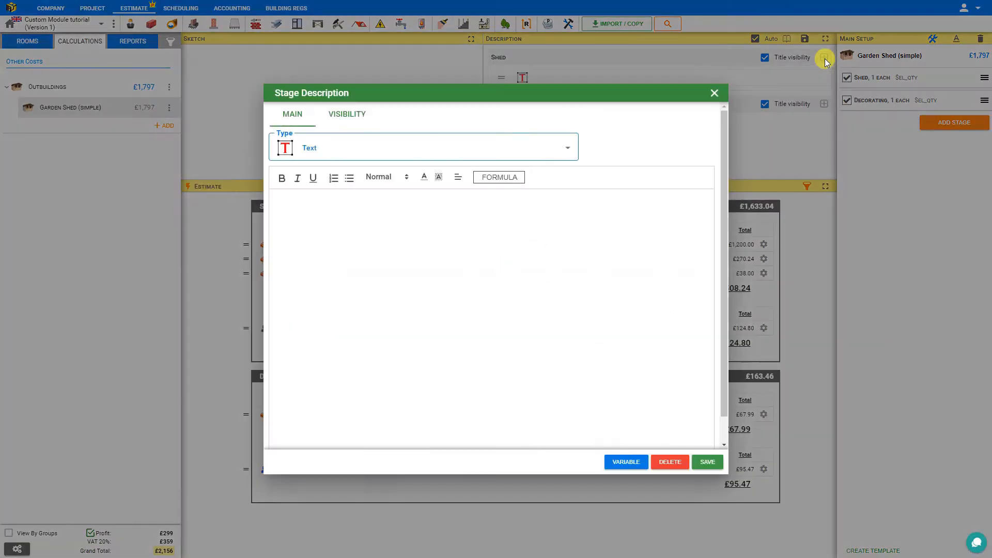
click(568, 147)
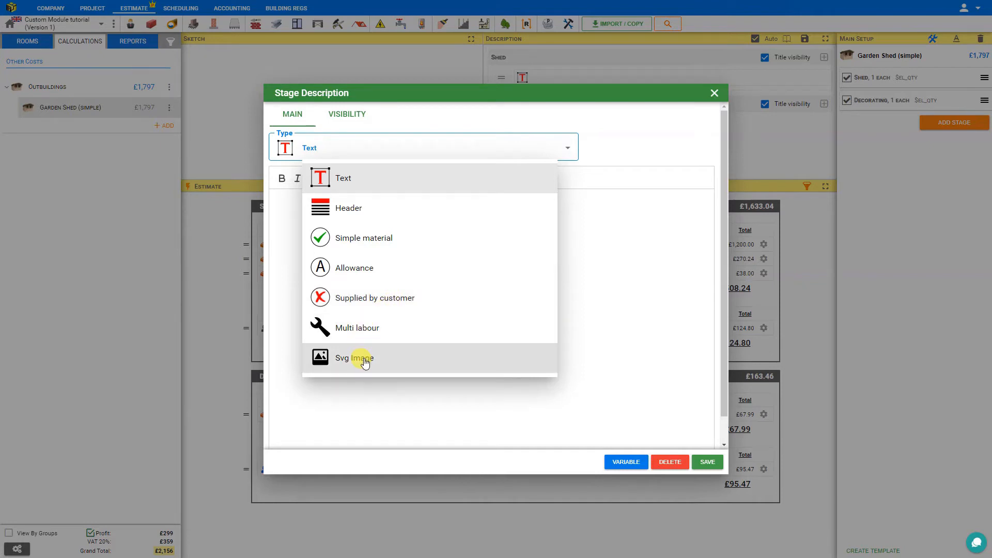
click(387, 240)
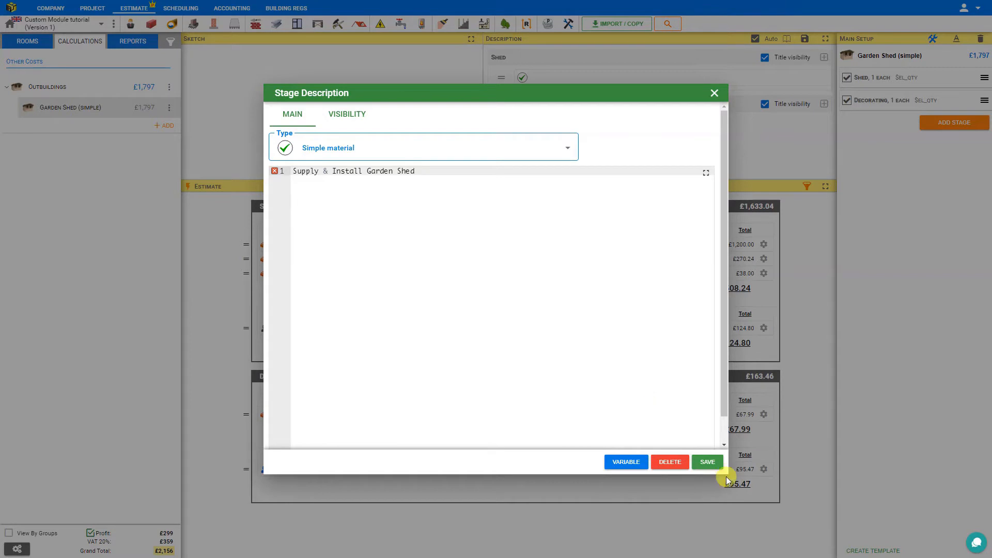
click(712, 465)
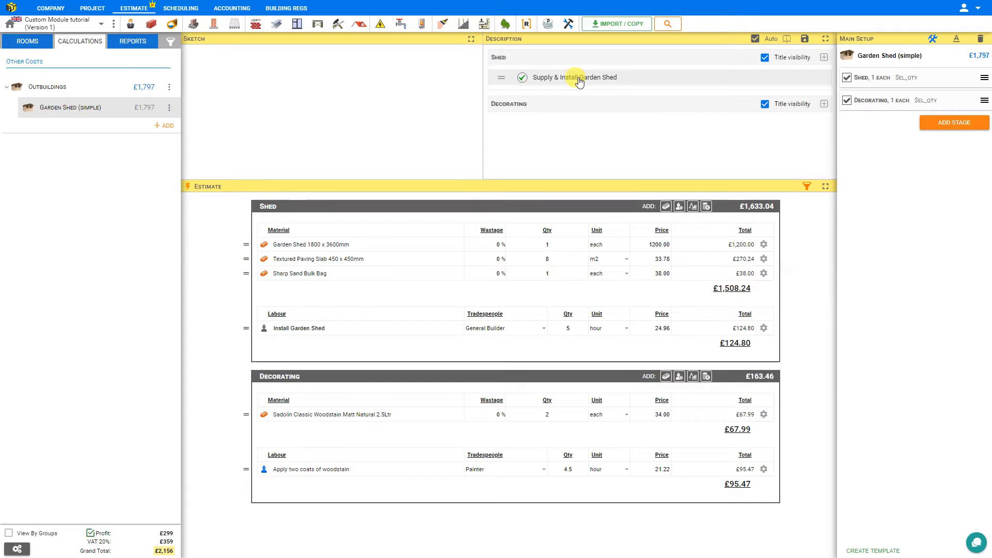
click(933, 41)
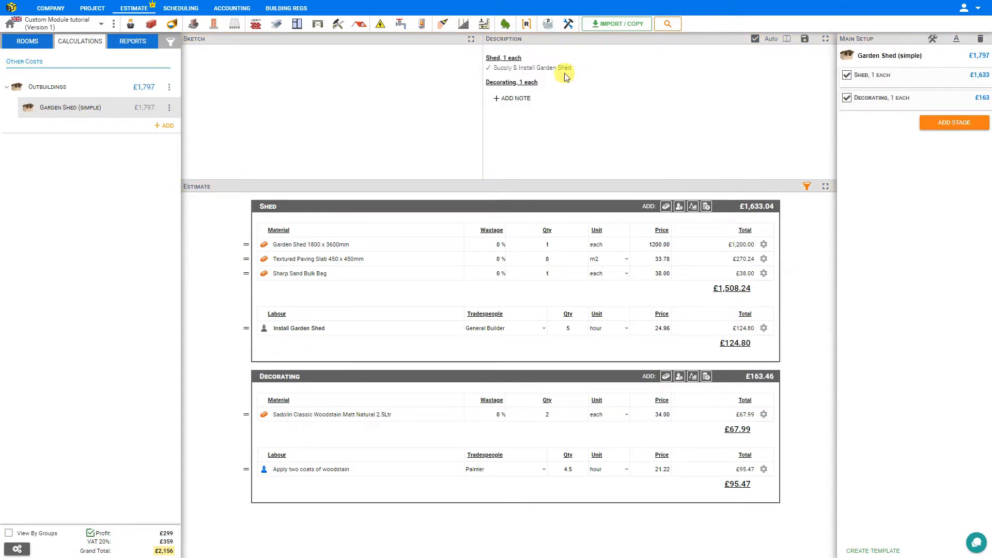
click(933, 41)
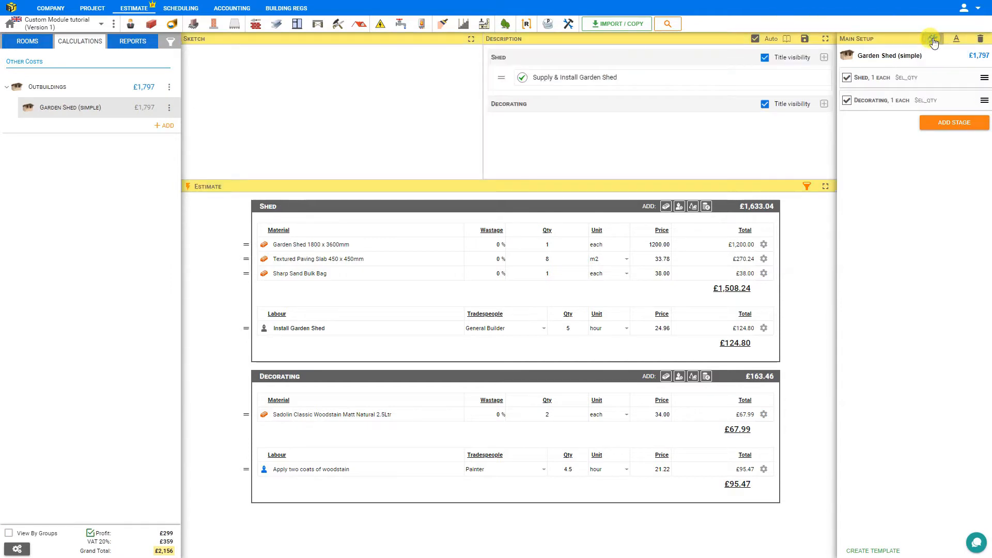
Add a second Simple material description to the Shed stage reading "Supply & Install 8m2 of Paving Slabs"
click(823, 58)
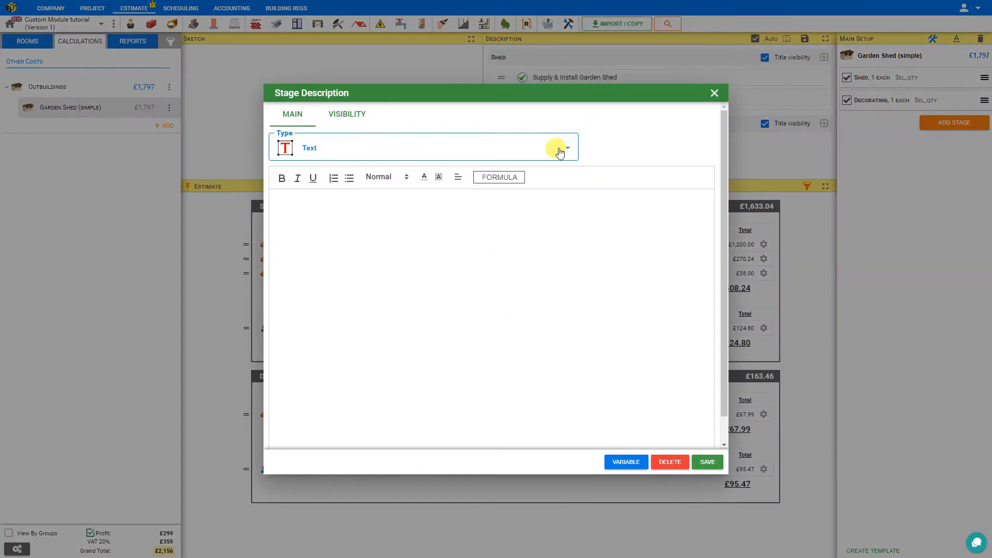
click(563, 150)
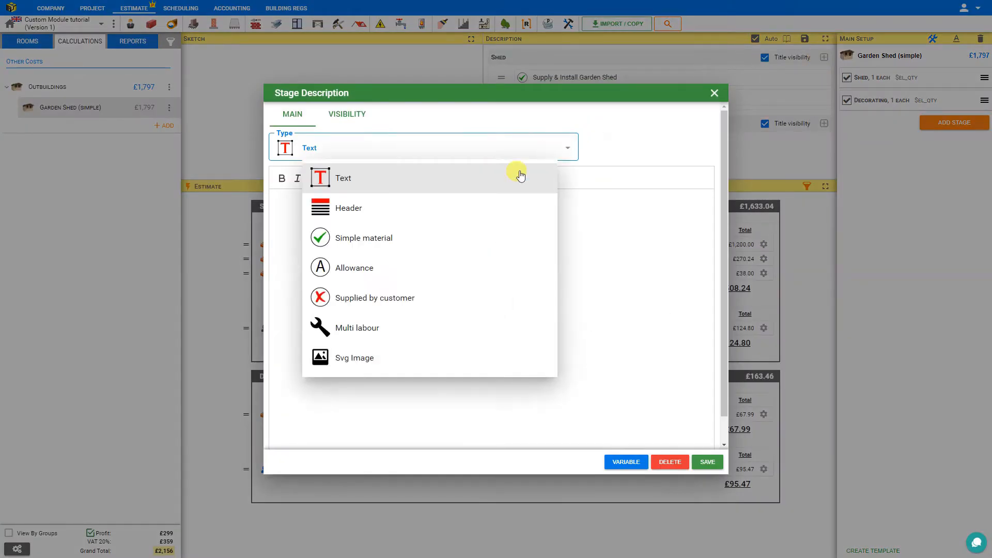
click(407, 247)
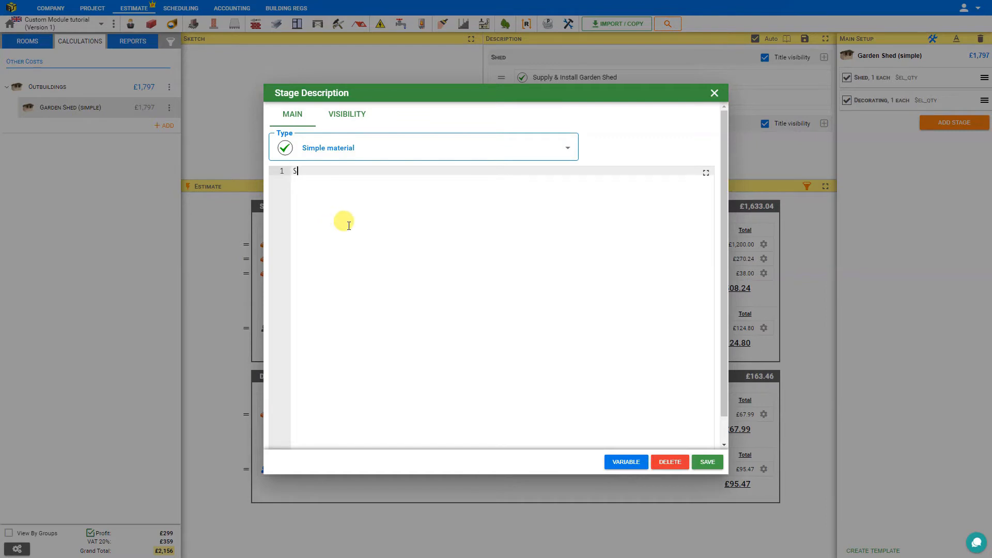
text(lly)
text(ving Slabs)
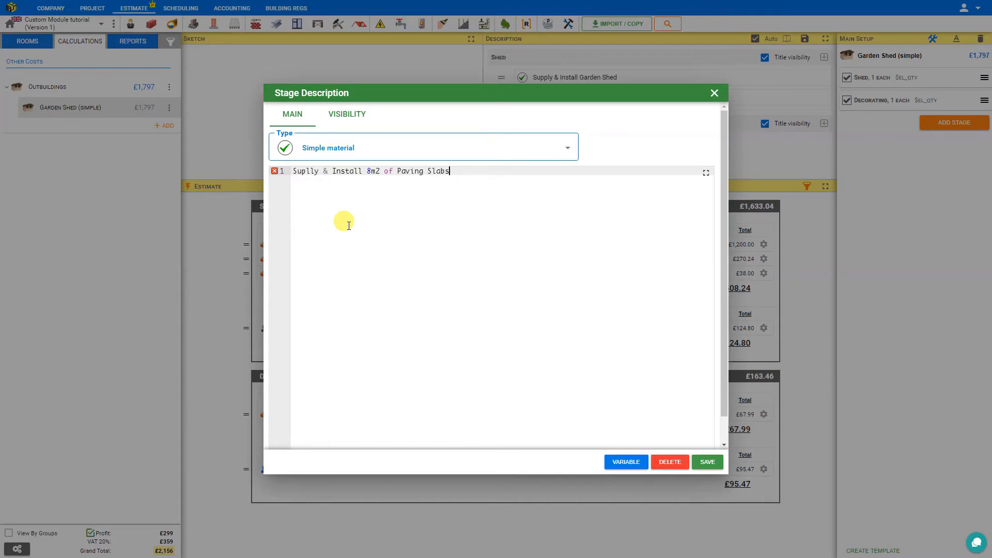
click(308, 171)
key(BackSpace)
text(p)
click(706, 461)
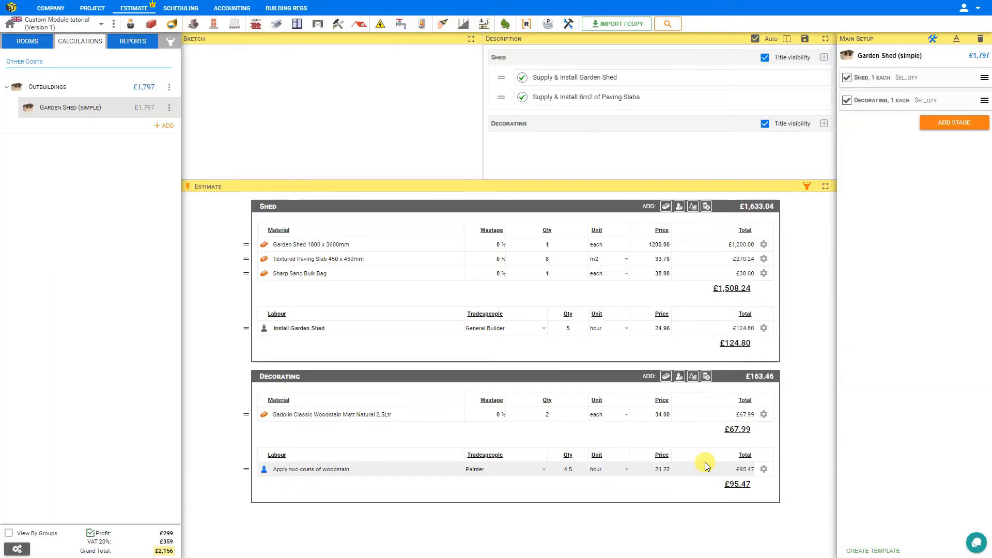
Add an Allowance description to the Shed stage reading "Garden Shed Allowance £1000.00 + VAT"
click(824, 57)
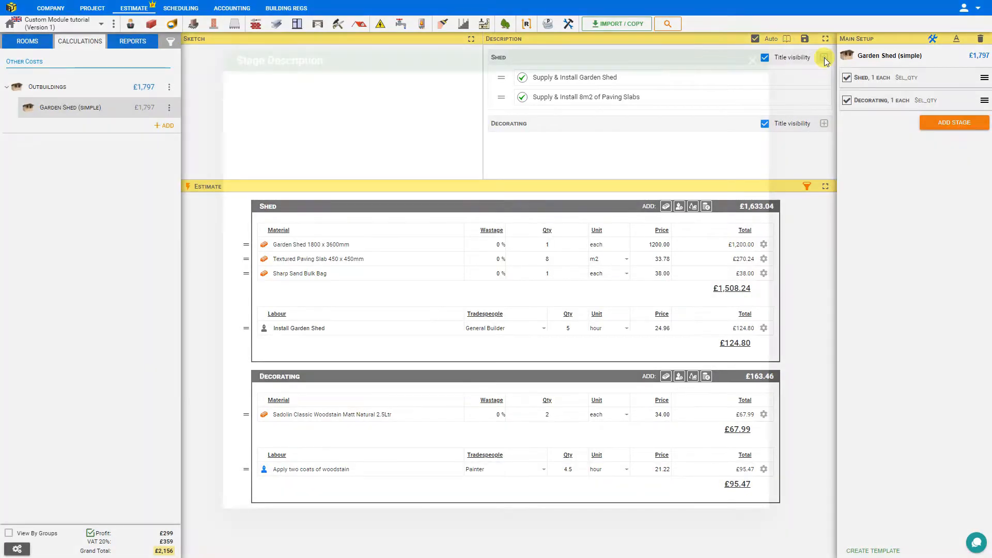
click(399, 147)
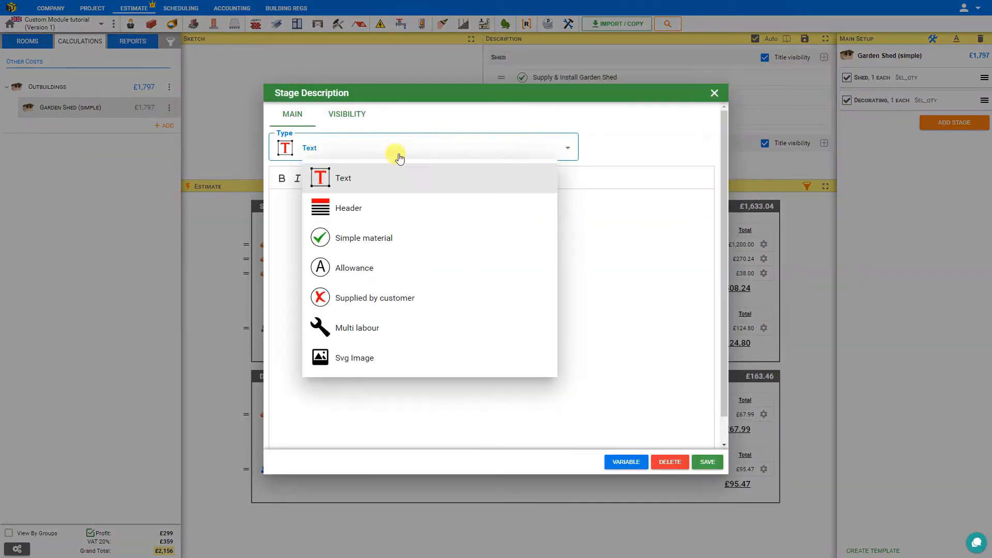
click(370, 271)
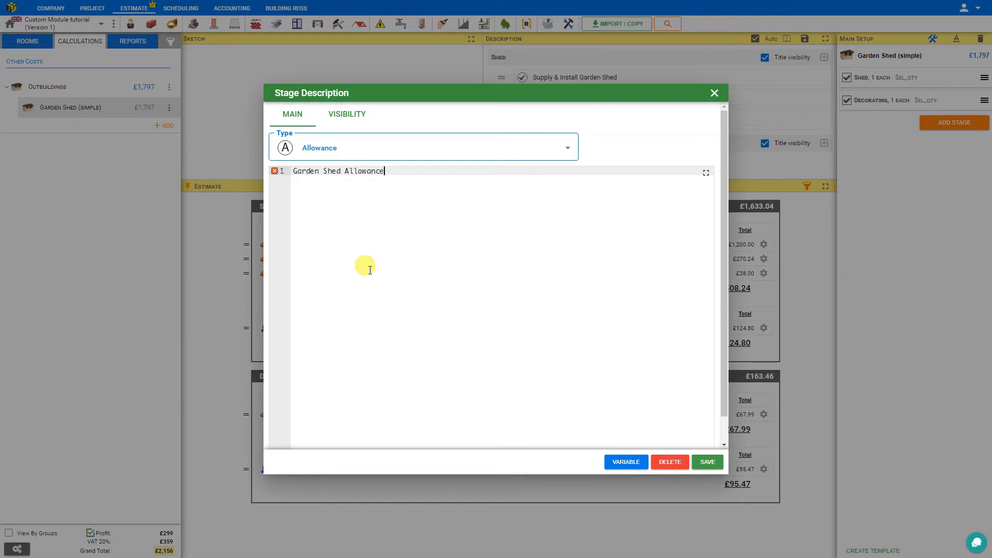
text(£1000.00 + VAT)
click(706, 462)
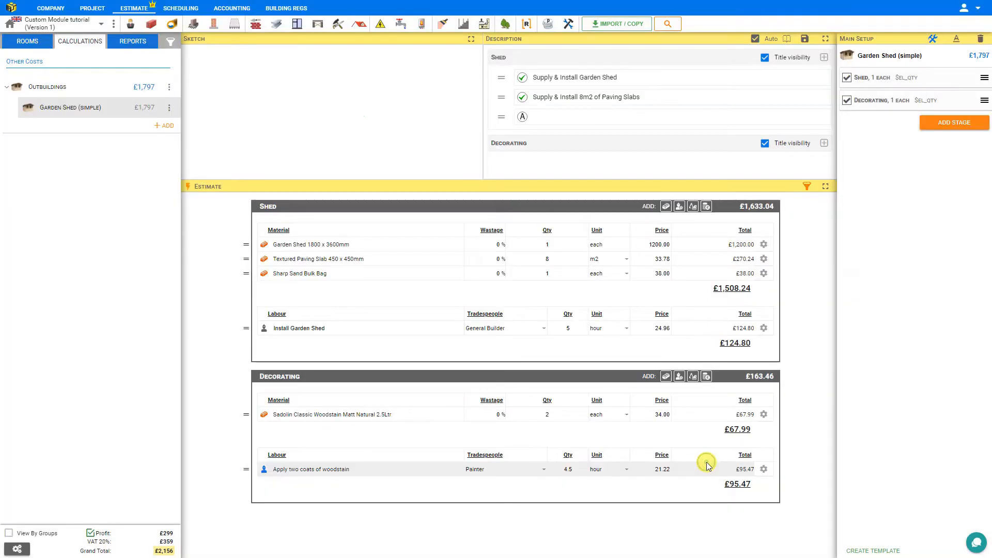
Add a Supplied by customer description to the Shed stage reading "Ground preparation is not included"
click(824, 59)
click(436, 153)
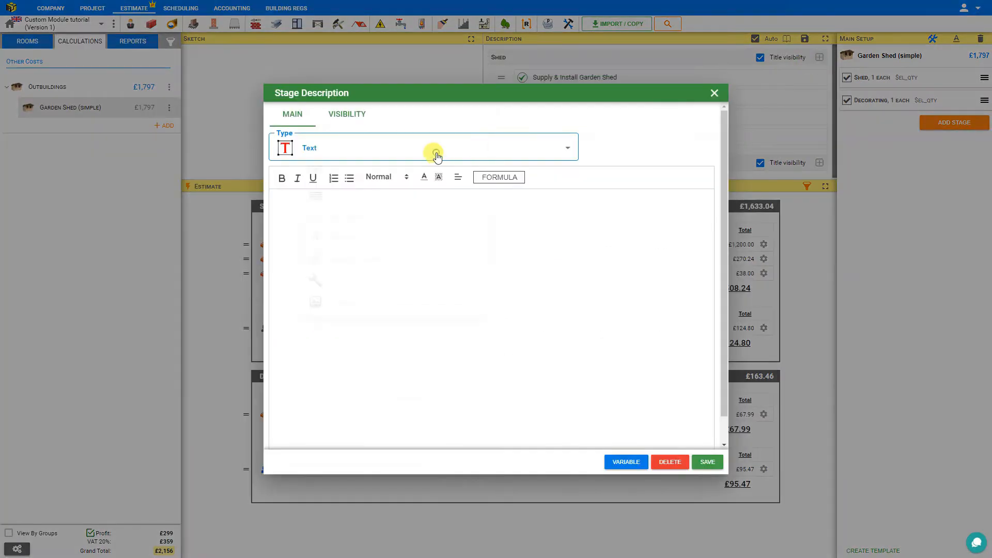
click(381, 298)
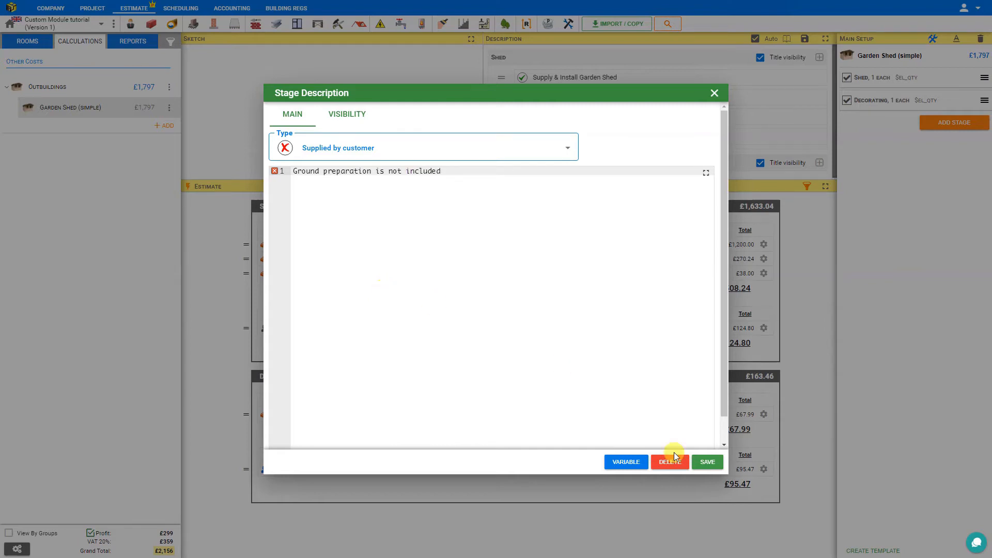
click(707, 462)
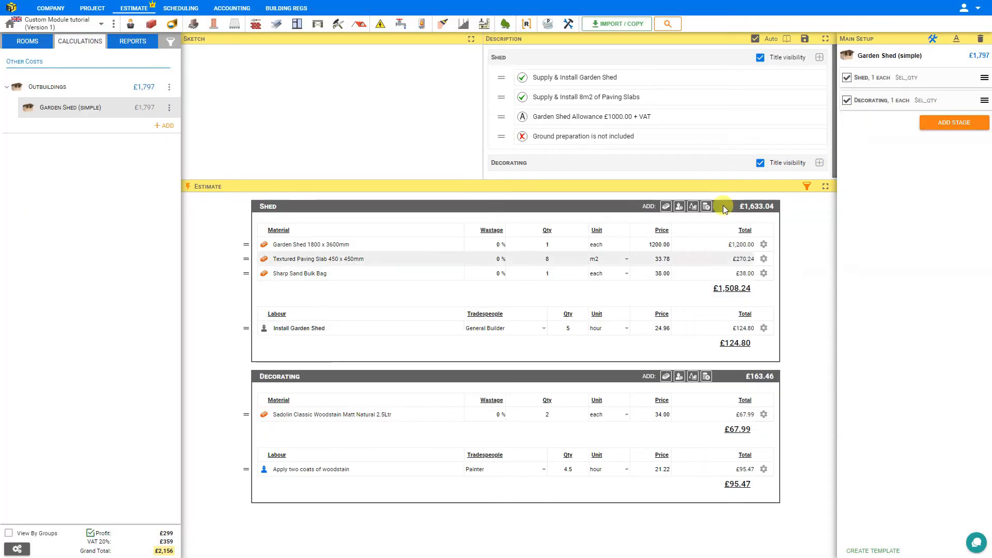
Add a Header description "Garden Shed 1800 x 3600mm" to the Shed stage and move it above the stage's other lines
click(821, 59)
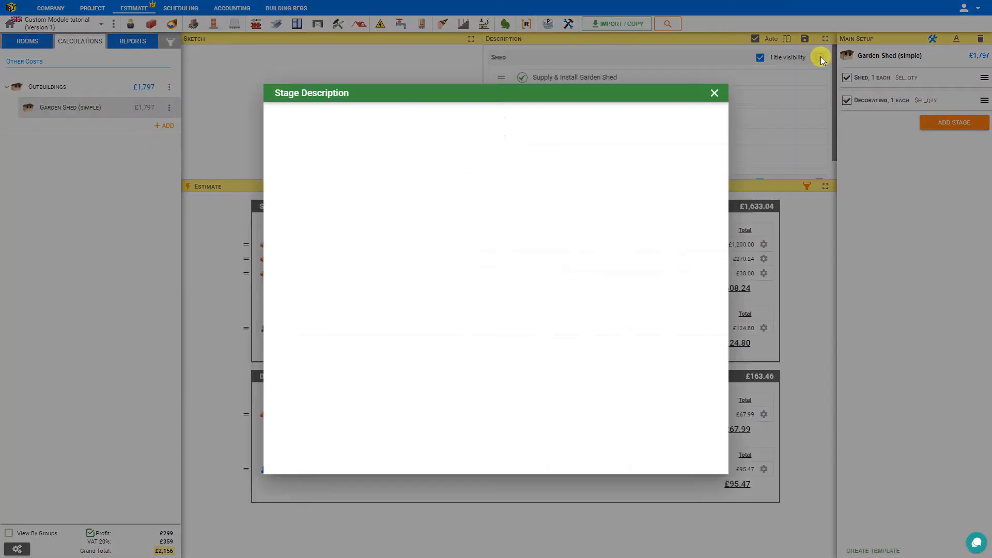
click(356, 155)
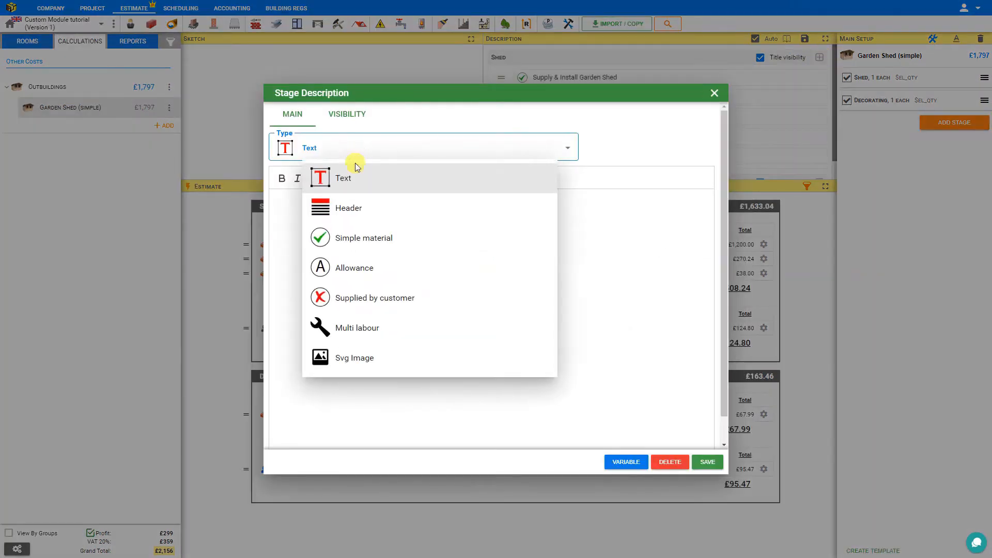
click(351, 208)
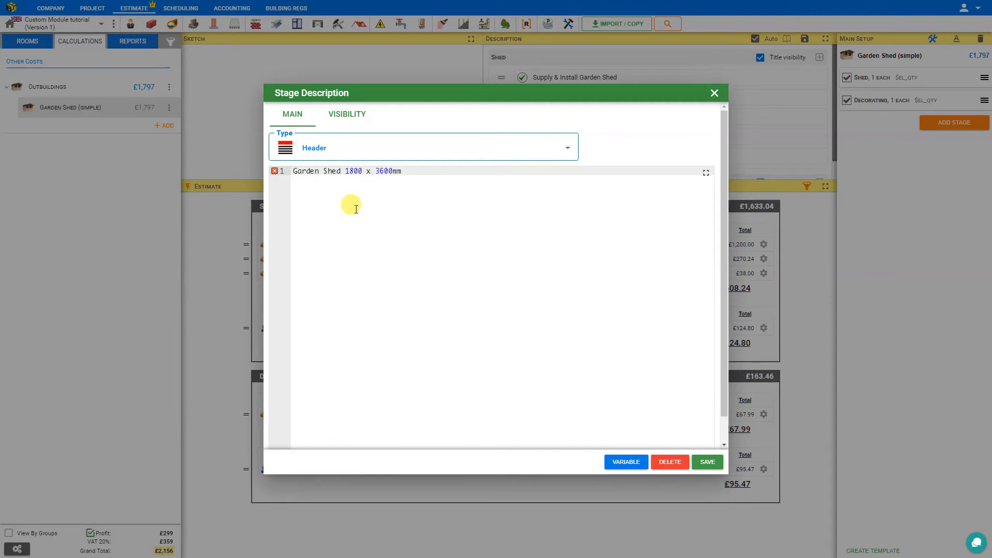
click(708, 463)
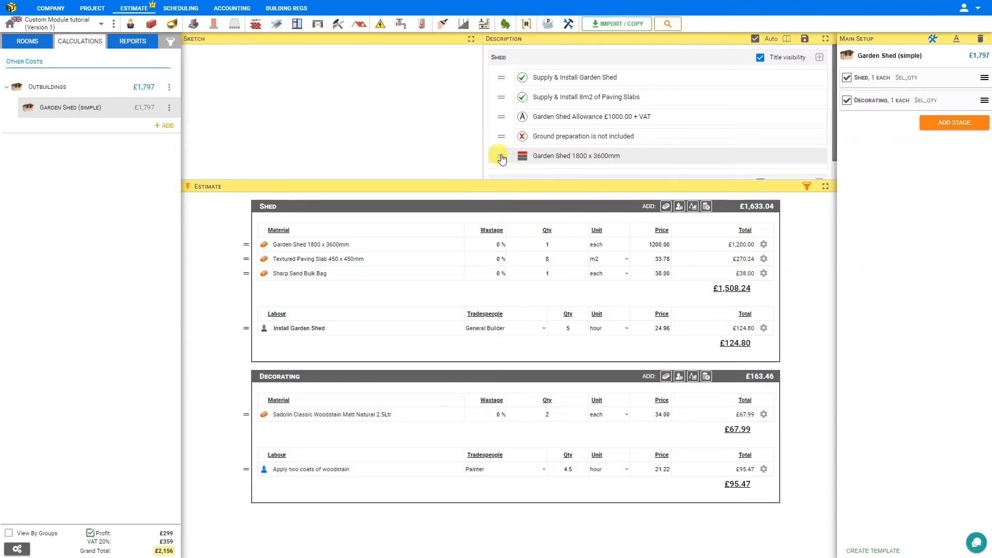
drag(501, 156, 502, 78)
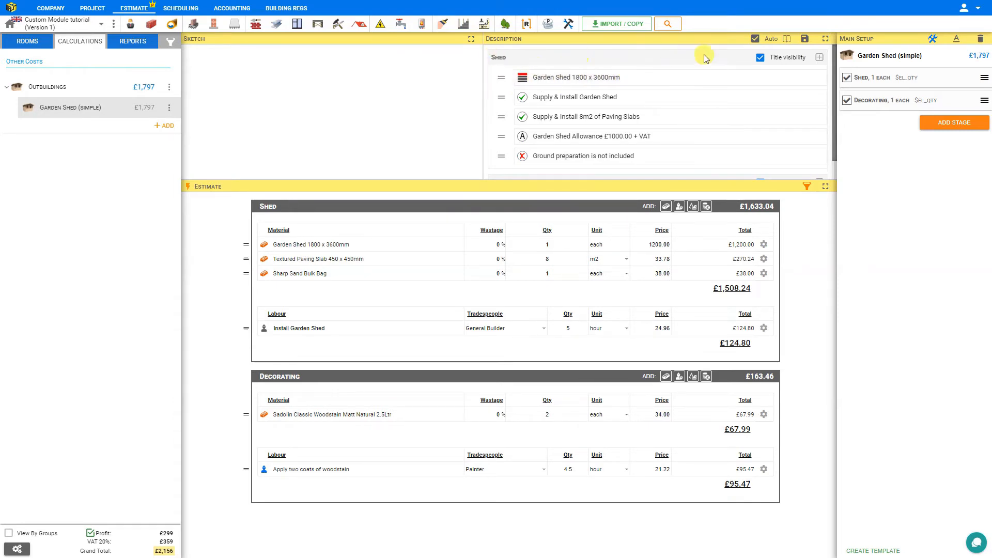
Turn off title visibility for the Shed stage and preview the finished description
click(760, 59)
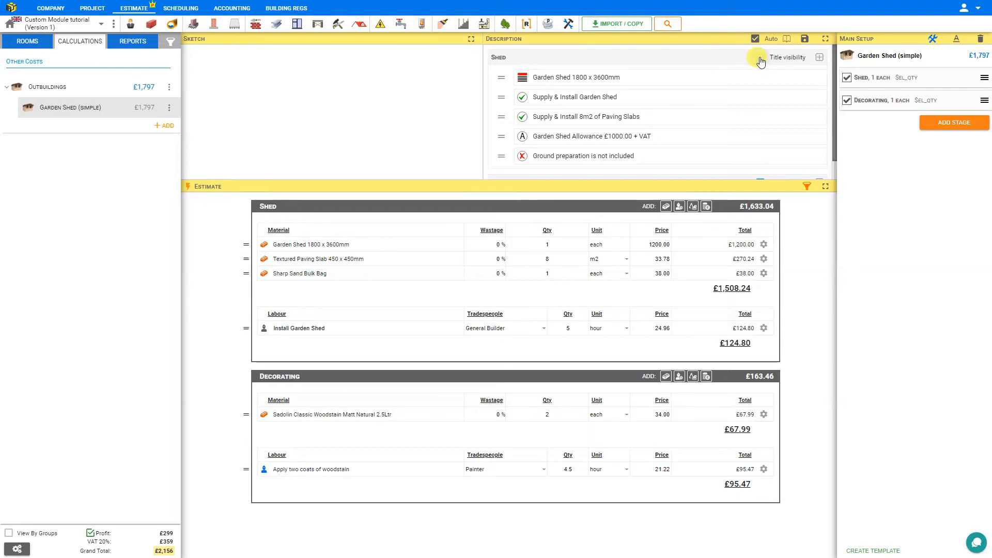
click(932, 39)
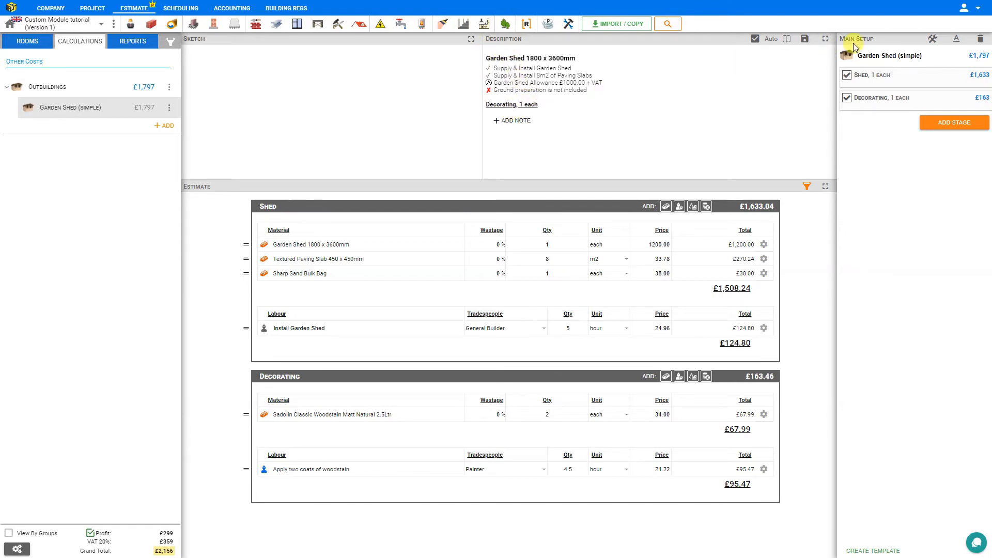
click(930, 41)
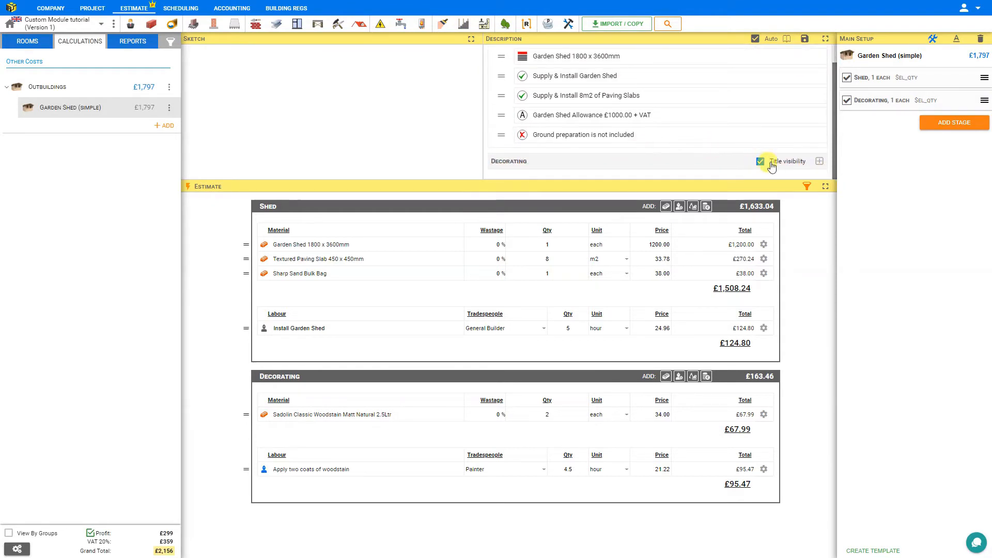
Add a Simple material description to the Decorating stage reading "Supply 2 tubs of Sadolin woodstain"
click(820, 161)
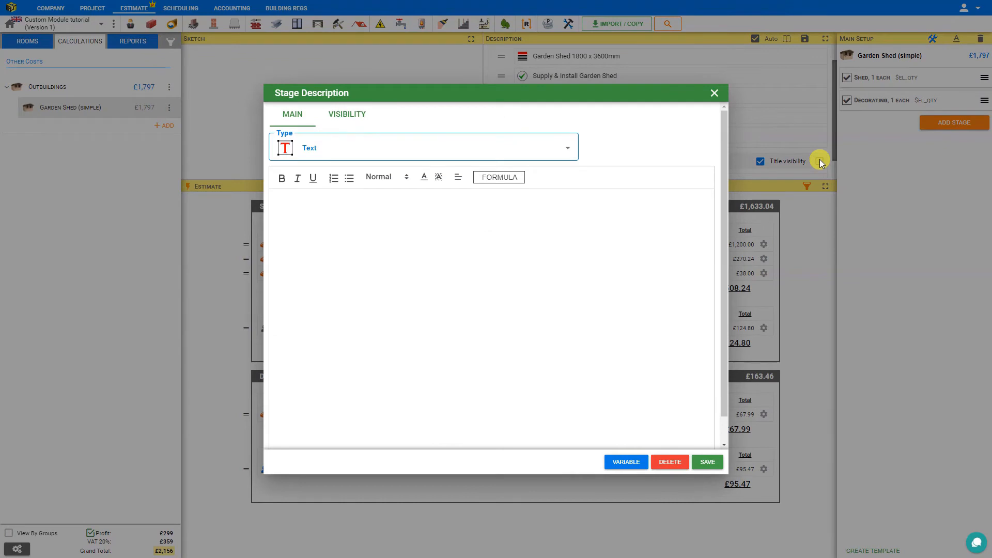
click(570, 151)
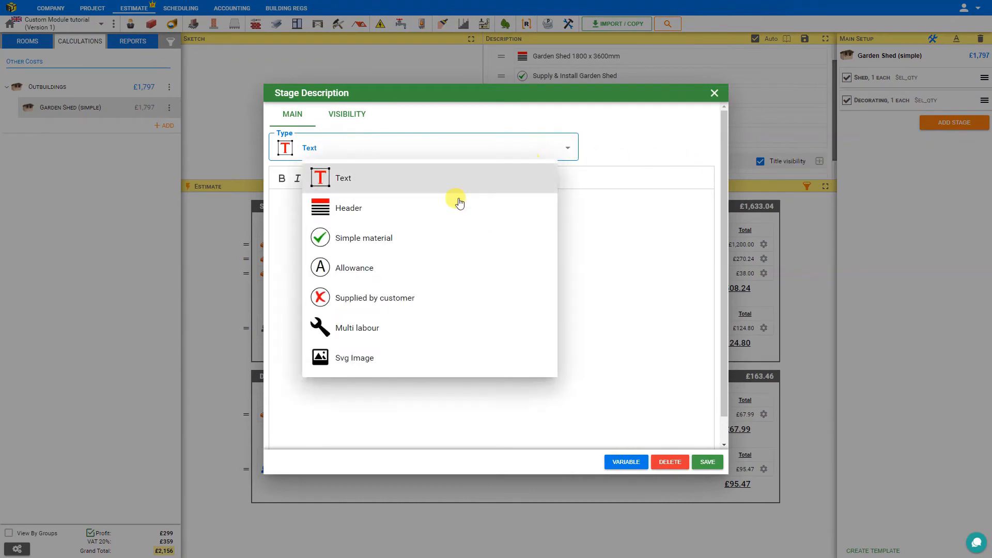
click(390, 232)
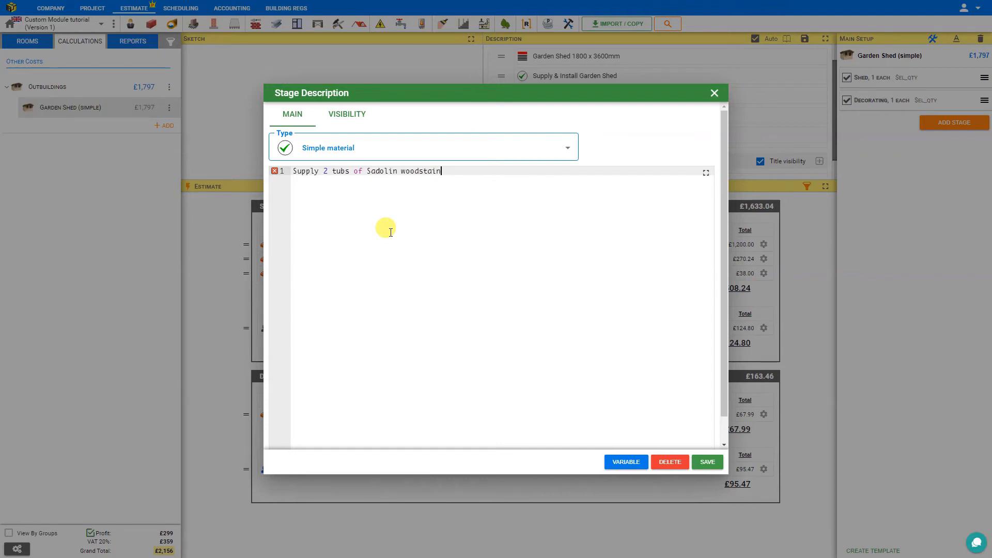
click(706, 462)
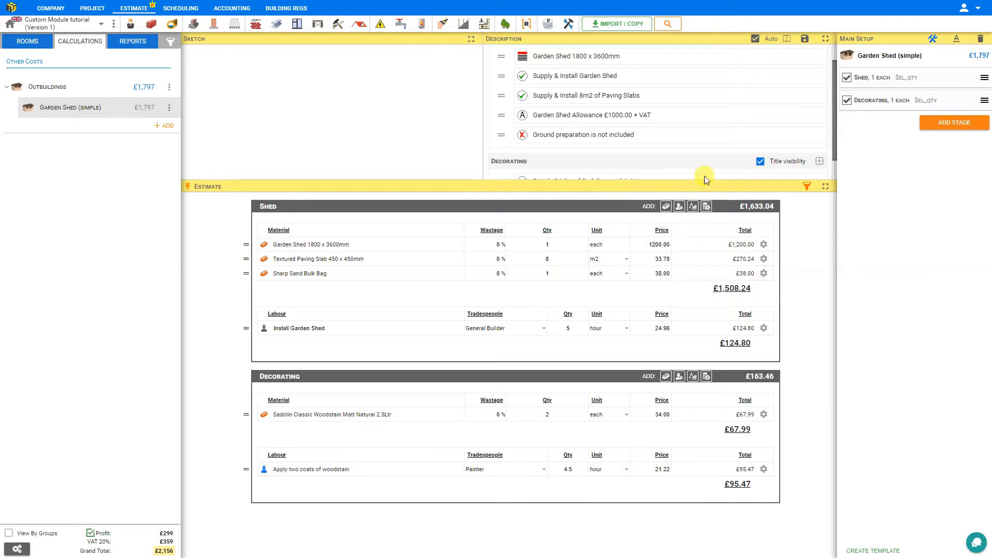
scroll(703, 142, down, 1)
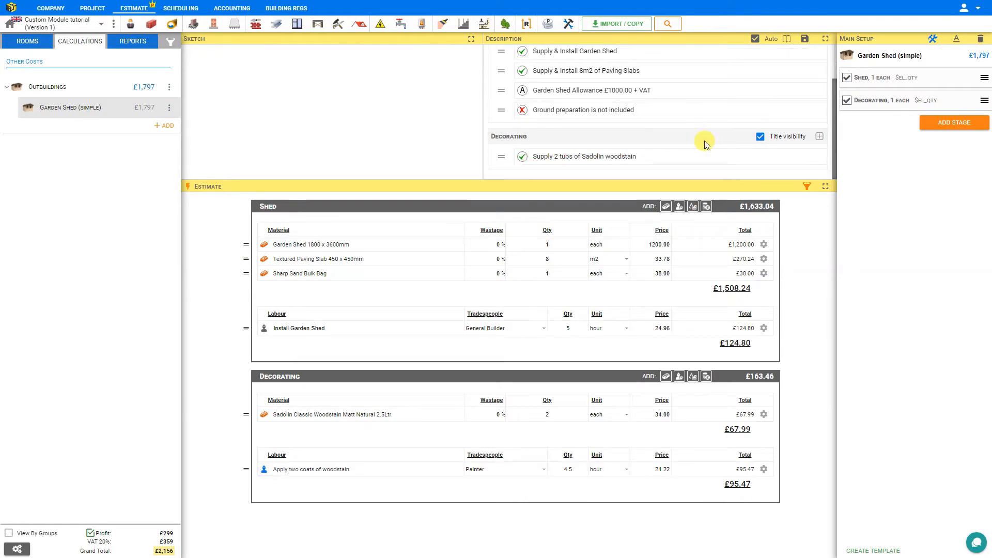
Add a Simple material description to the Decorating stage reading "Apply 2 coats of woodstain"
click(819, 136)
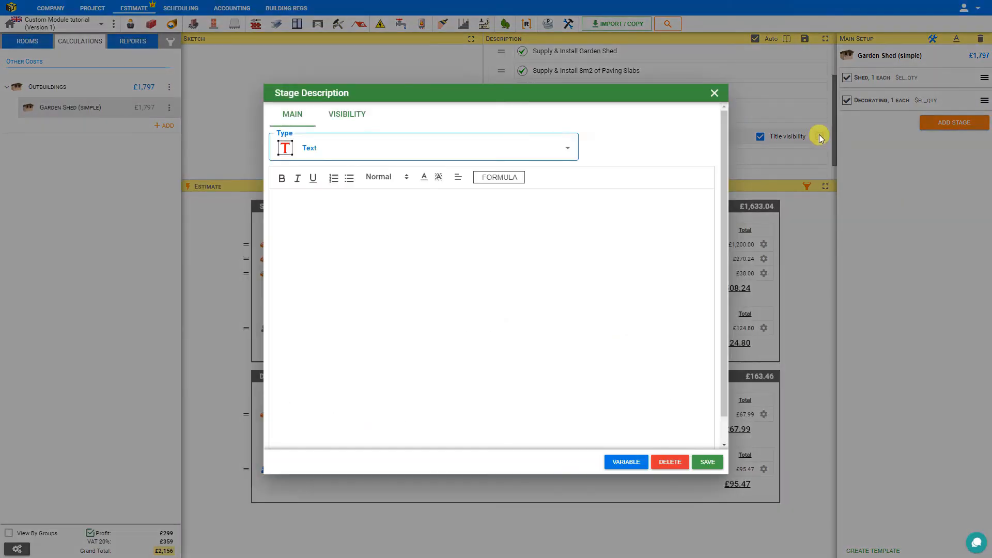
click(437, 149)
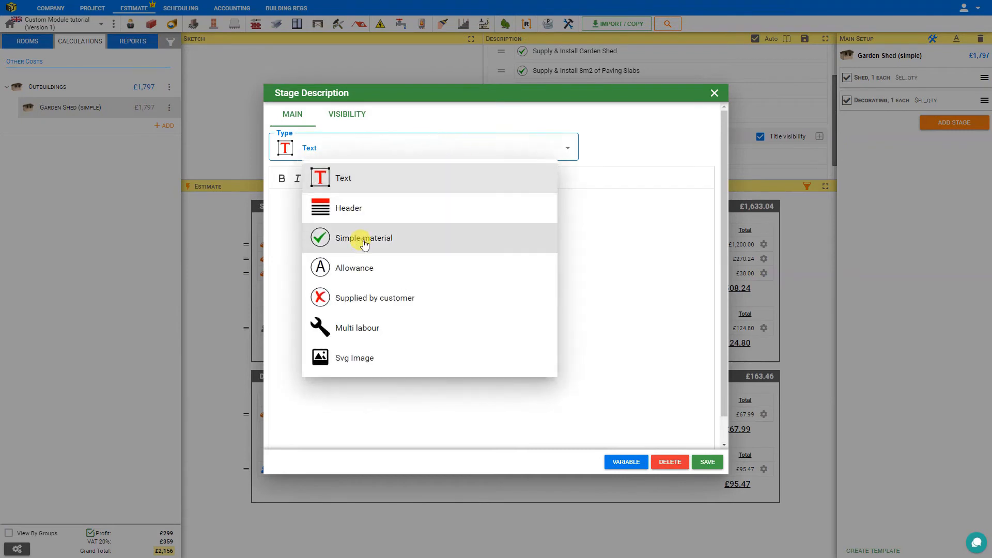
click(363, 237)
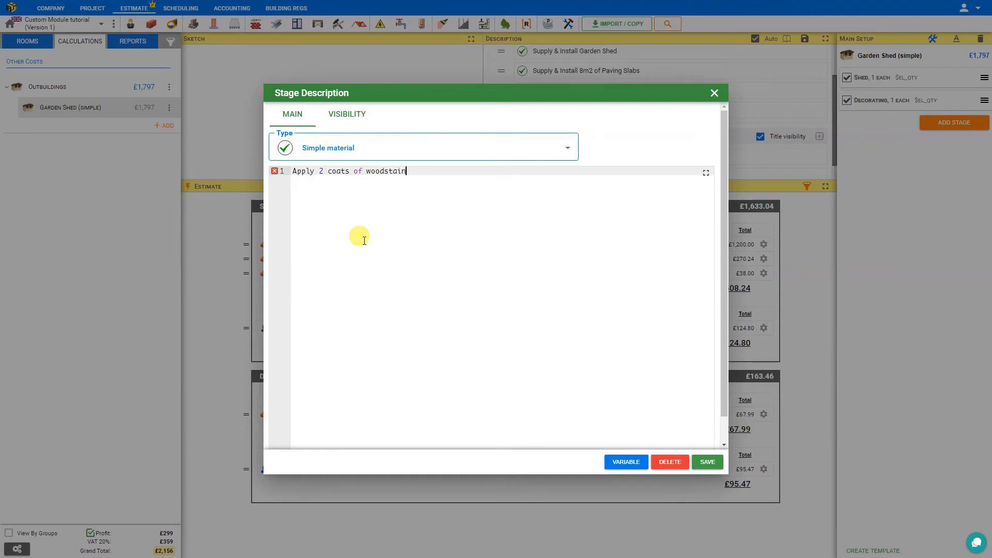
click(708, 461)
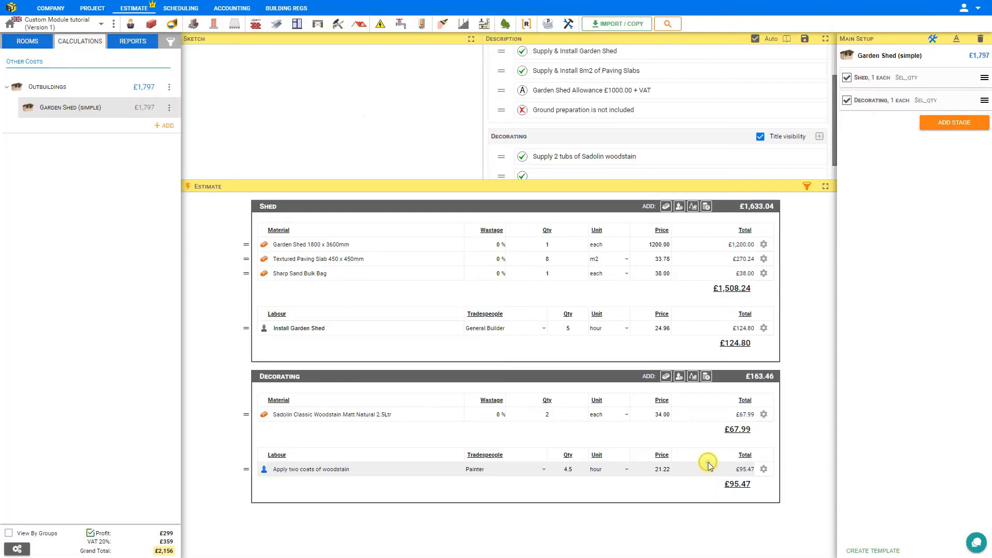
Add a Text description to the Decorating stage reading "Note: Decorating externallly only" and preview the finished description
click(820, 137)
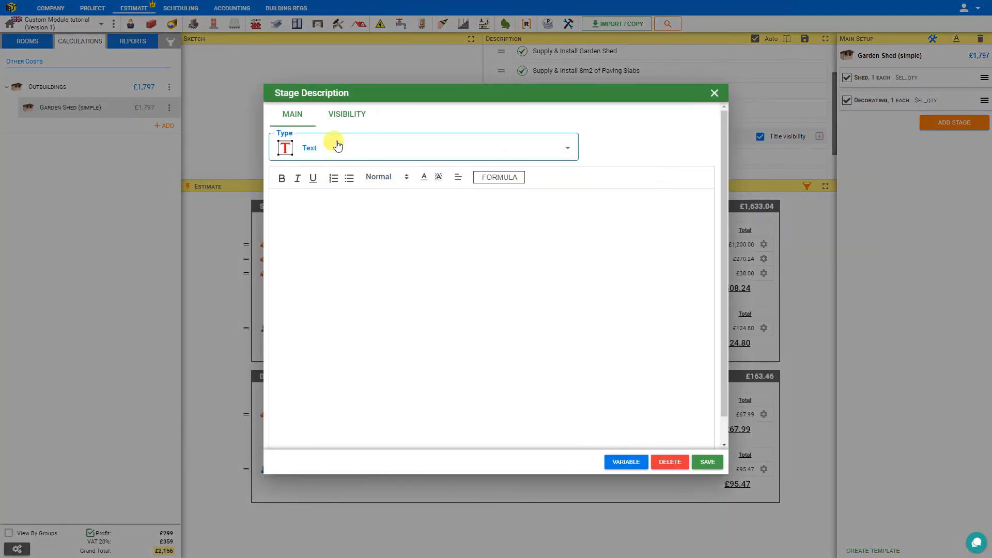
click(340, 151)
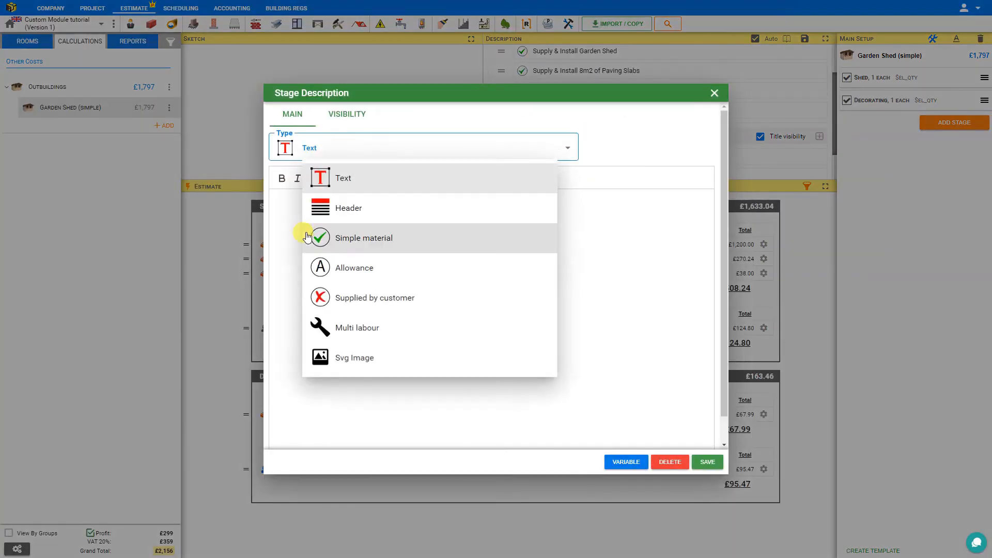
click(288, 214)
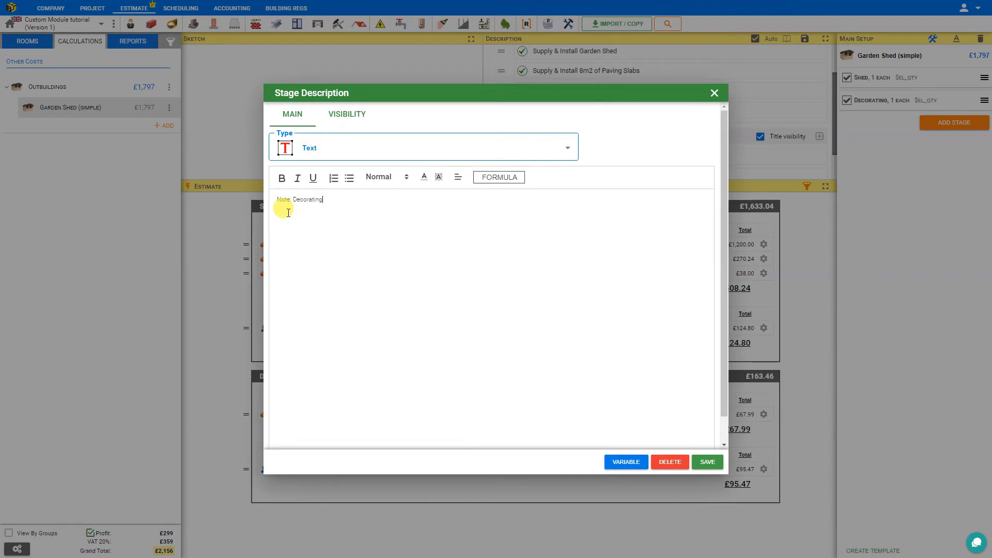
text(Note: Decorating externallly only)
click(707, 461)
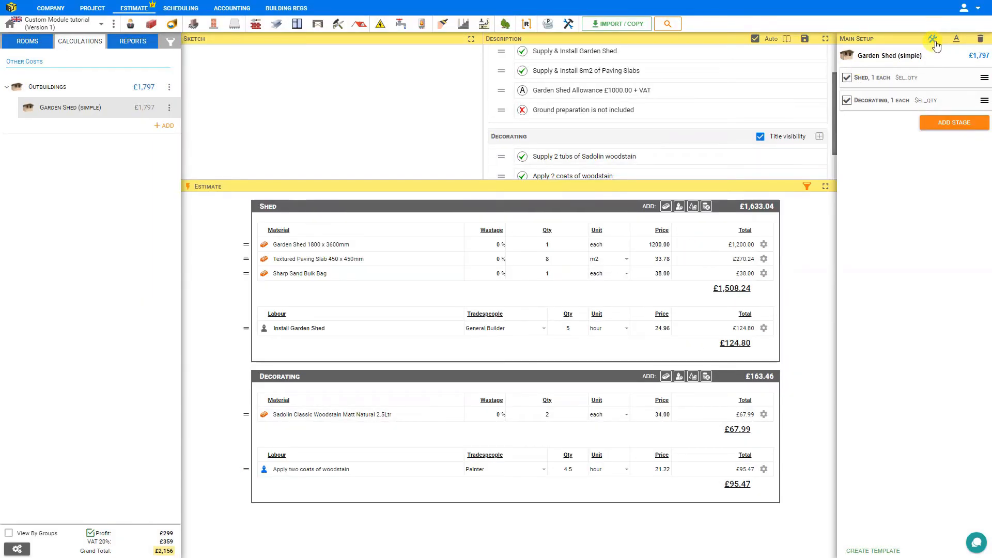
click(934, 44)
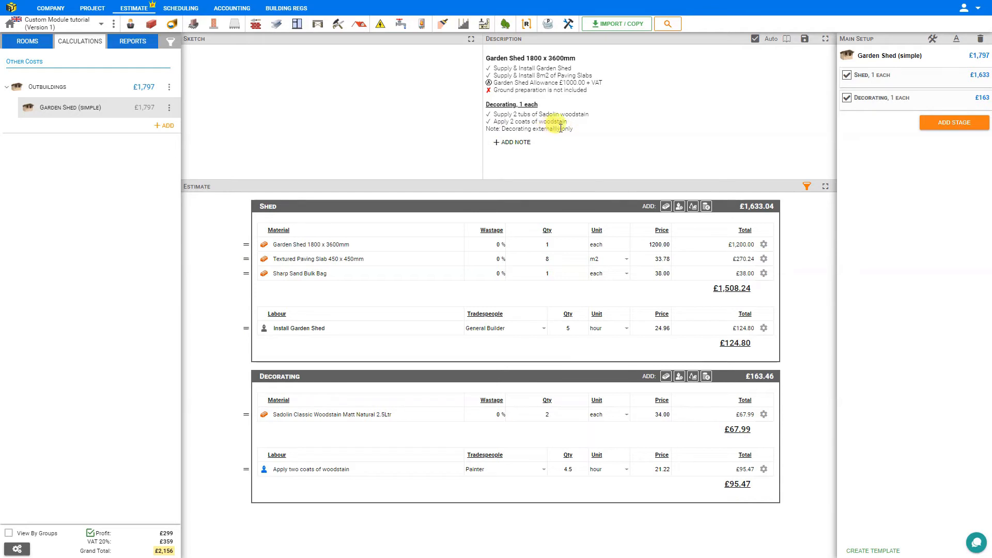
Correct the spelling in the Decorating stage's text line to "Note: Decorating externally only" and return to the preview
click(933, 40)
scroll(611, 159, down, 2)
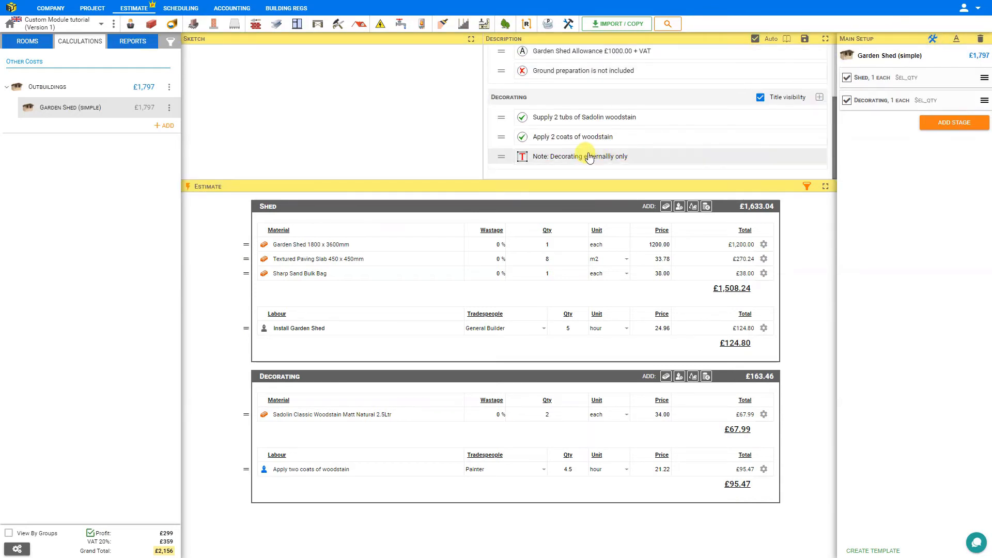
click(589, 157)
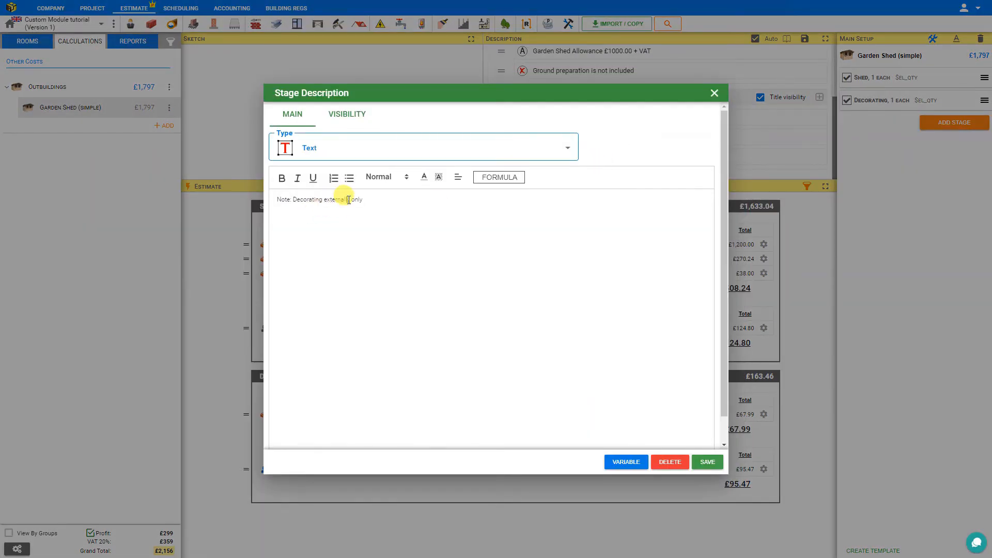
click(707, 461)
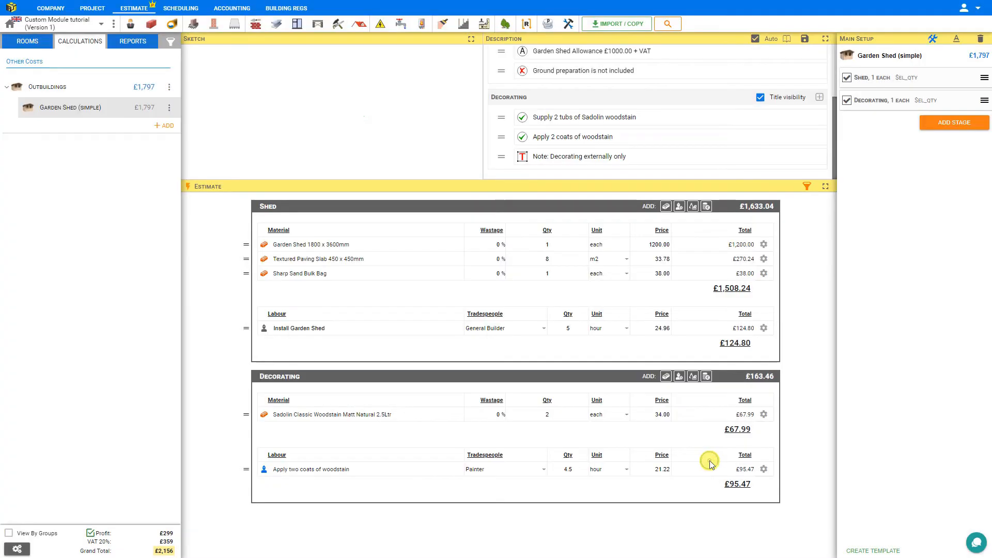
click(934, 40)
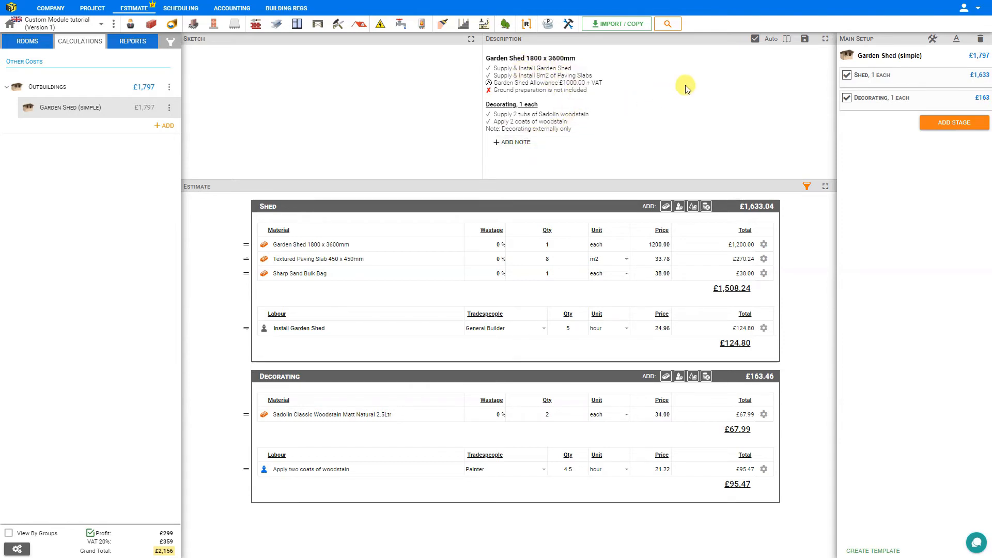
Save the module's description as a template titled "Garden Shed"
click(804, 40)
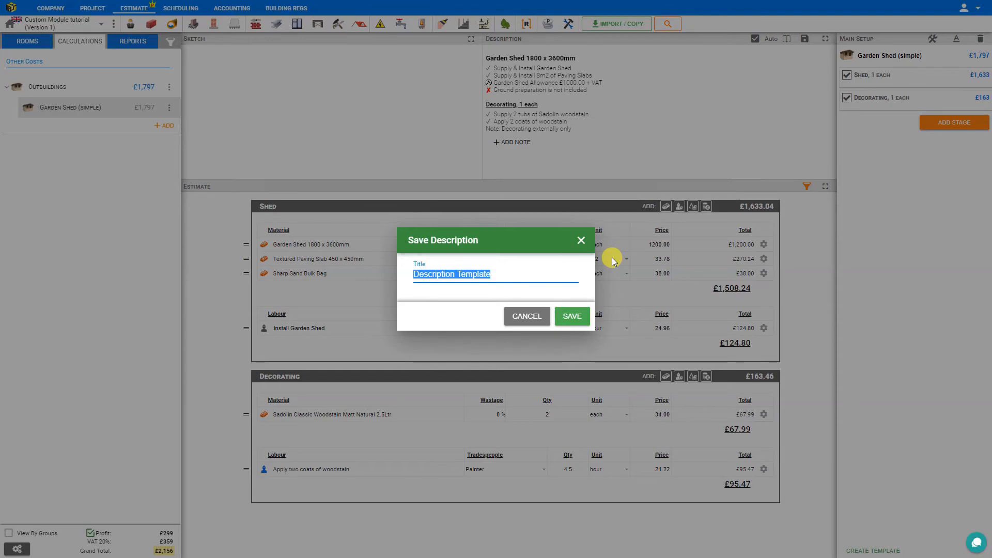
text(Garden Shed)
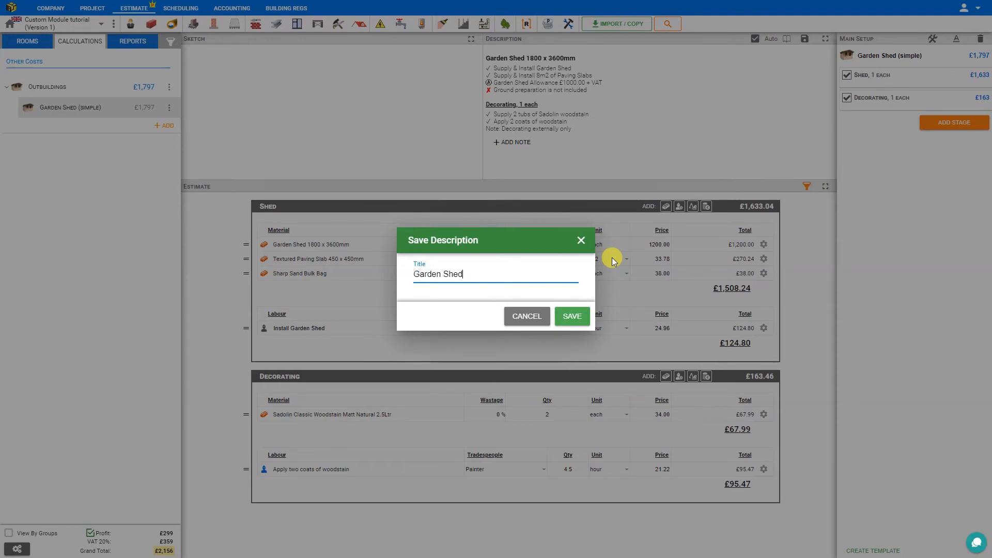
click(574, 317)
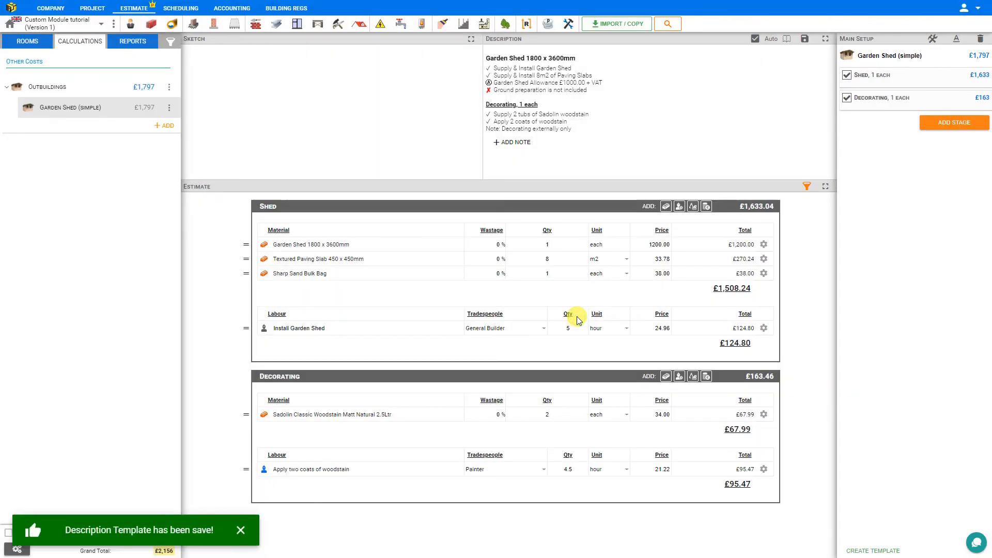
Create a new Custom Module with the default title, in the General location and a new folder
click(568, 24)
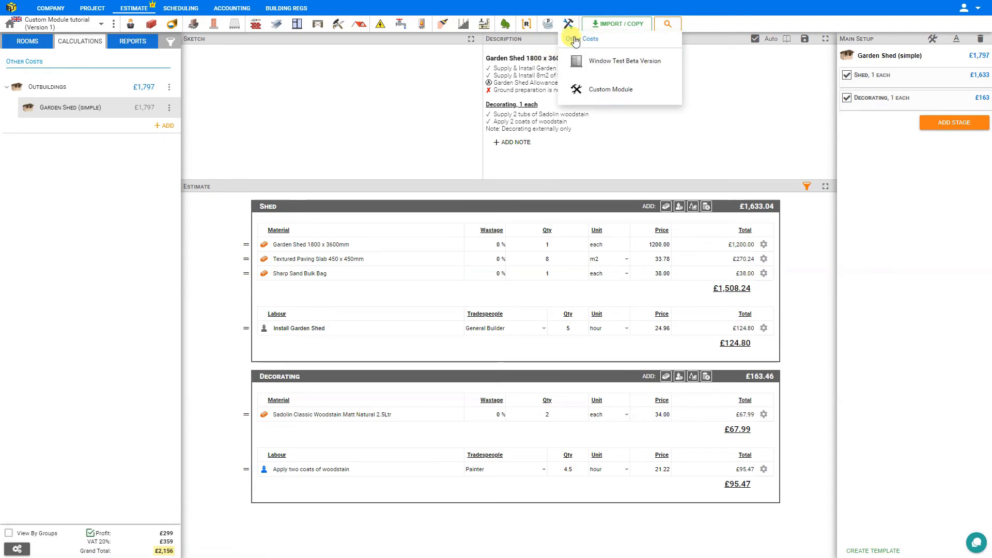
click(590, 89)
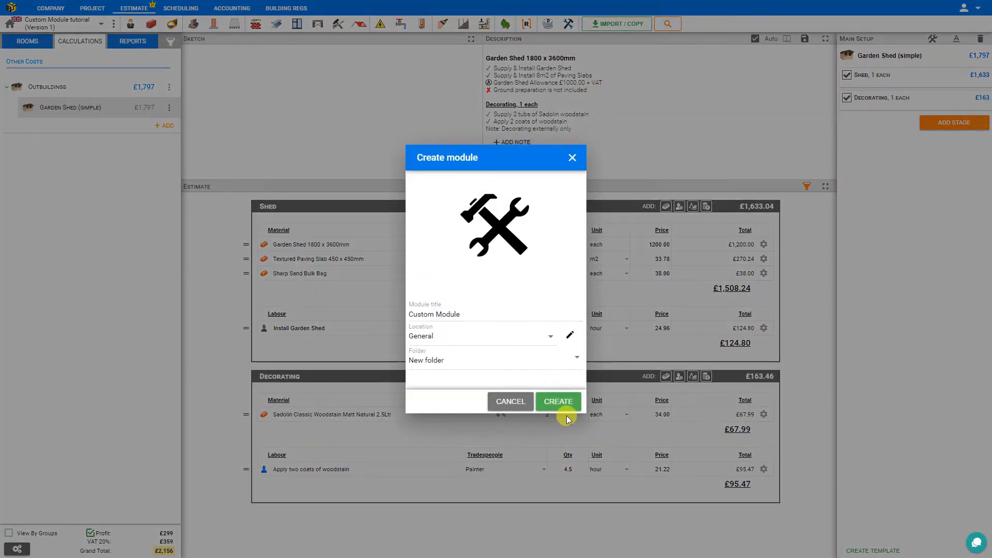
click(559, 403)
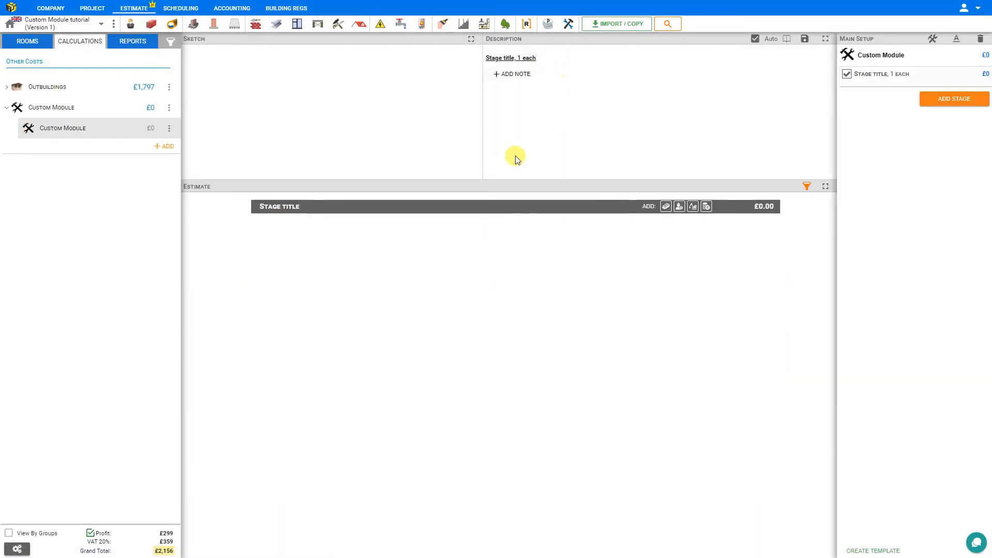
Load the Garden Shed template from the description library into the new custom module and review its text
click(787, 39)
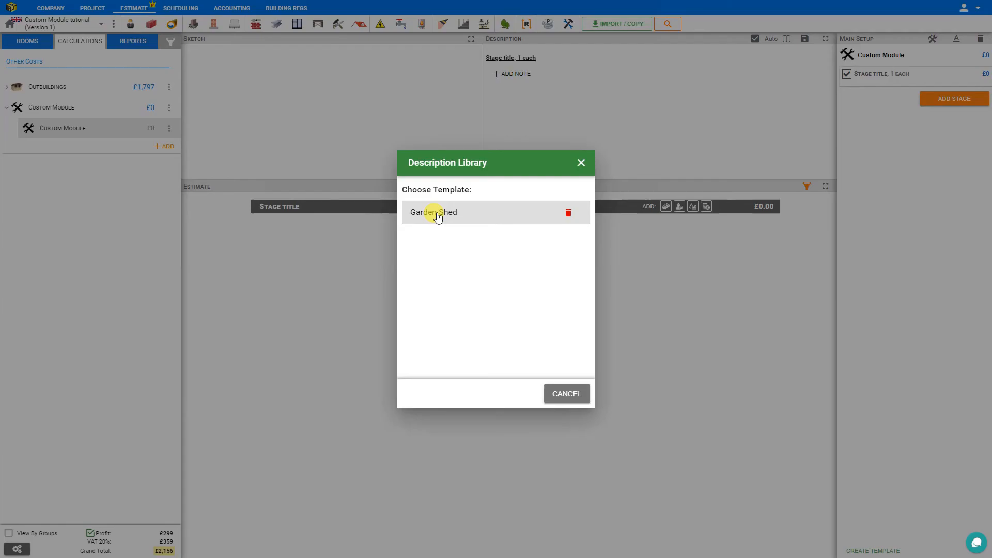
click(436, 216)
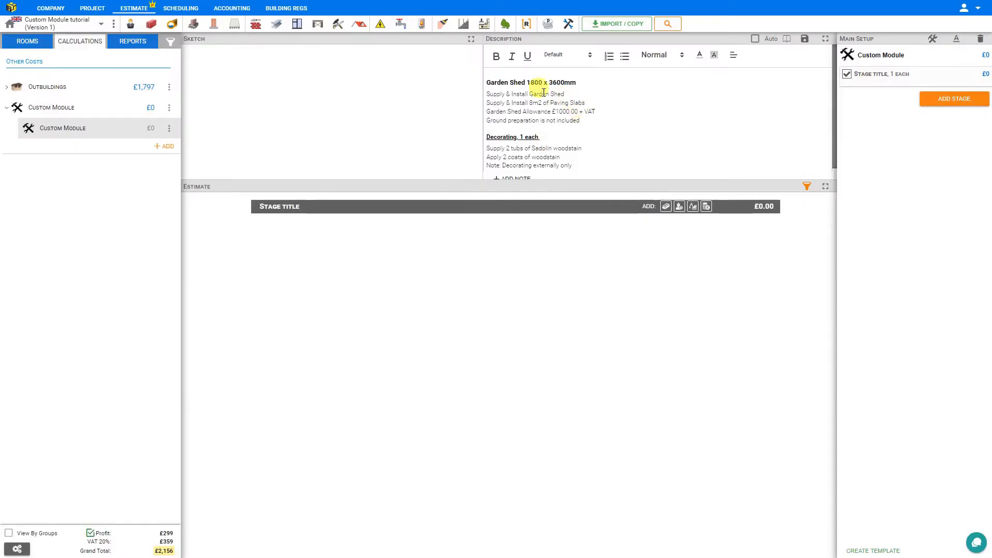
scroll(571, 104, down, 1)
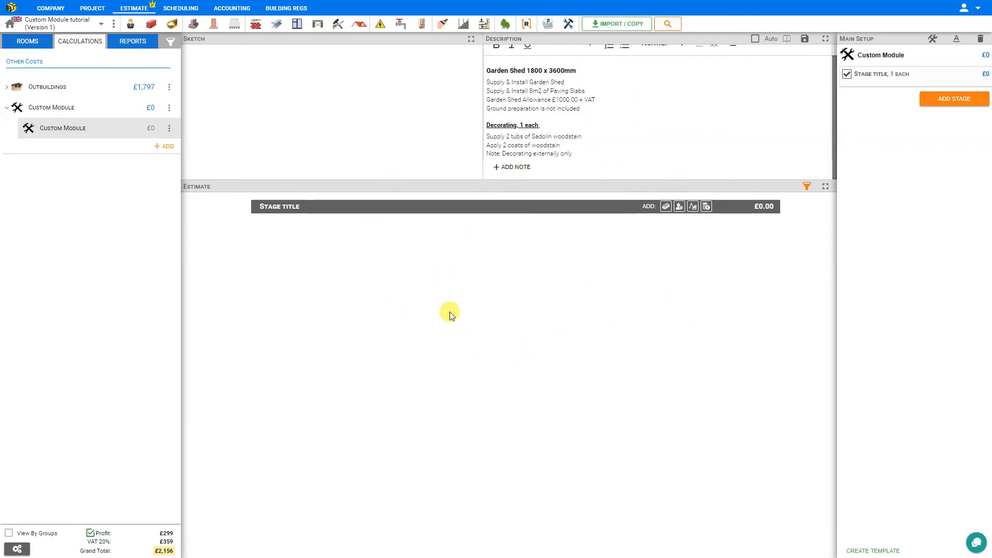
Delete the empty Custom Module and reopen the Garden Shed (simple) module under Outbuildings
click(169, 129)
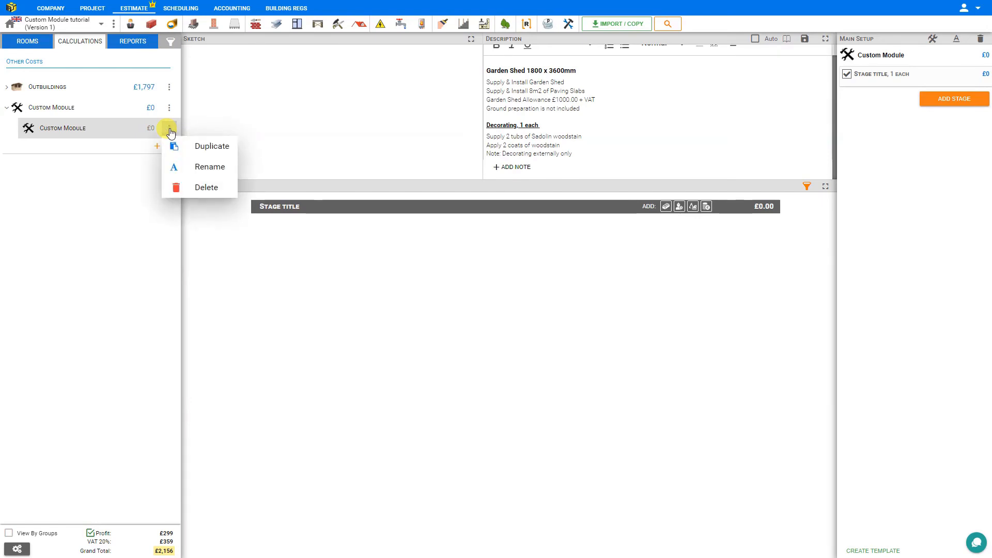
click(206, 187)
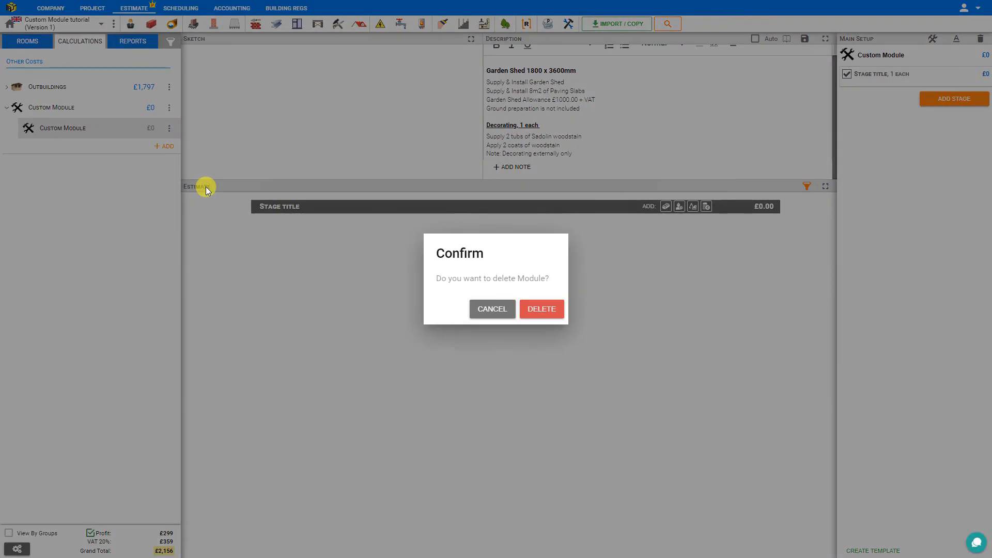
click(544, 309)
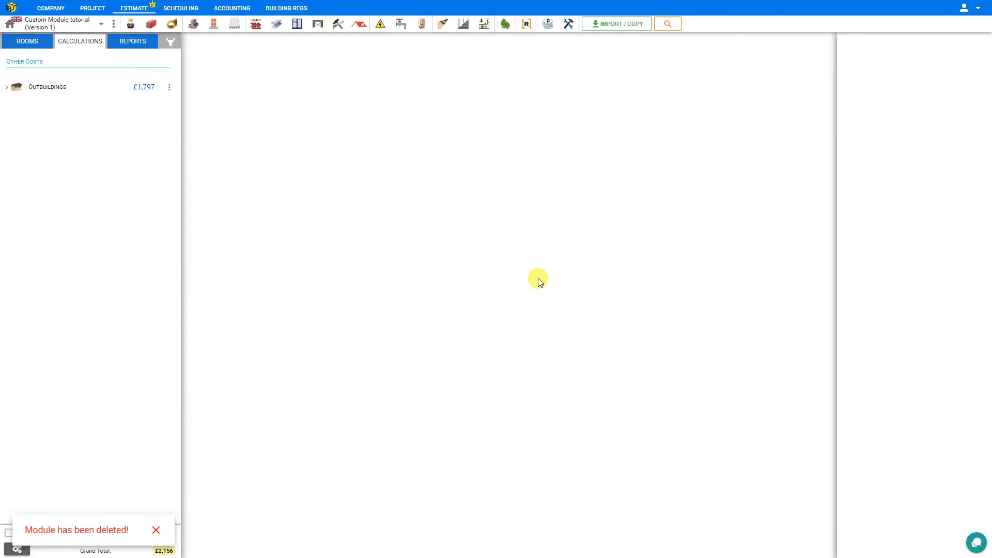
click(6, 93)
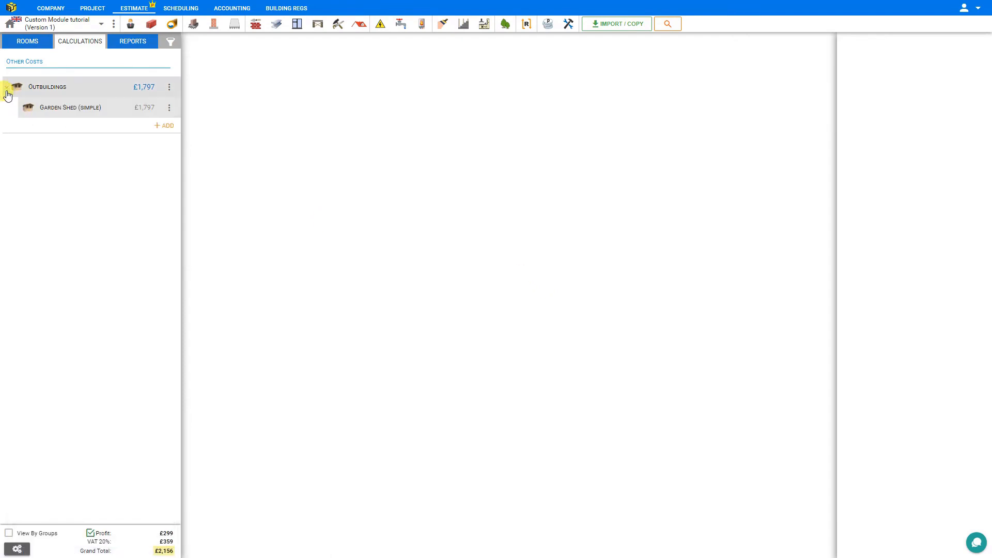
click(71, 113)
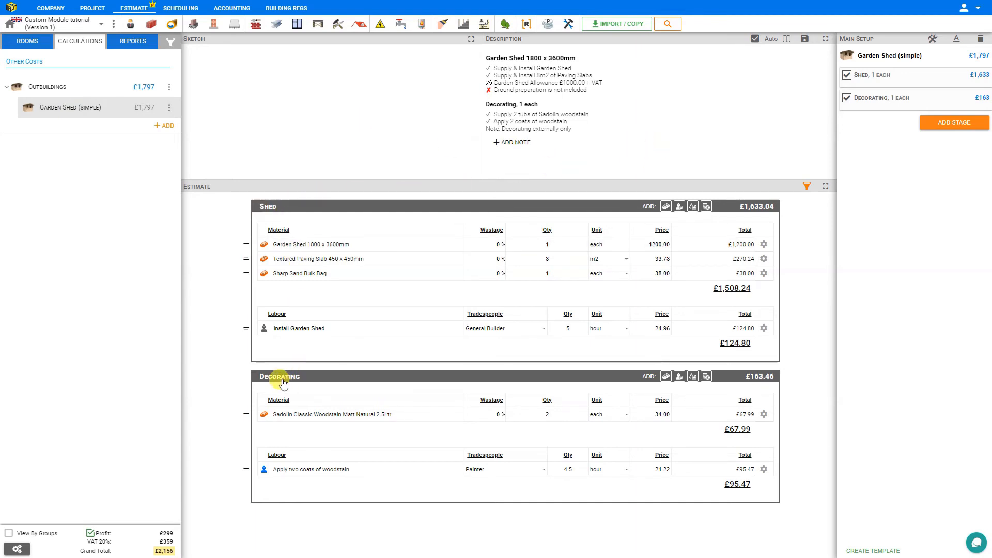
Toggle the Decorating and Shed stages off and back on to check how the description follows the active stages
click(847, 99)
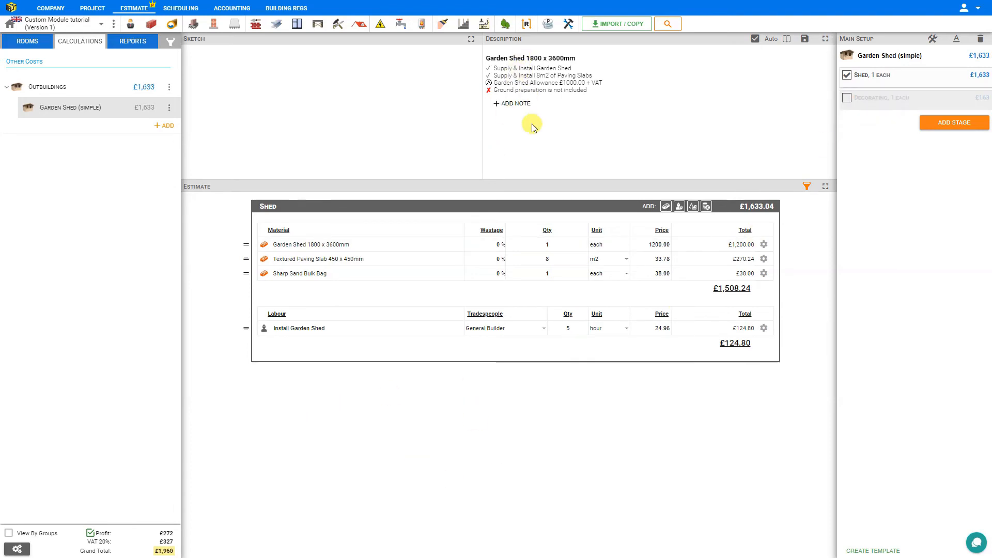
click(847, 78)
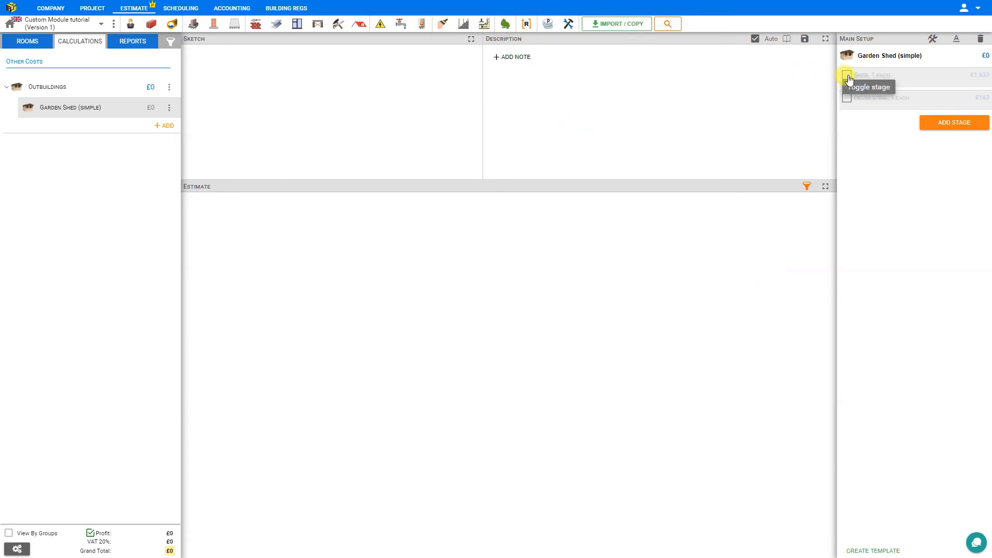
click(847, 98)
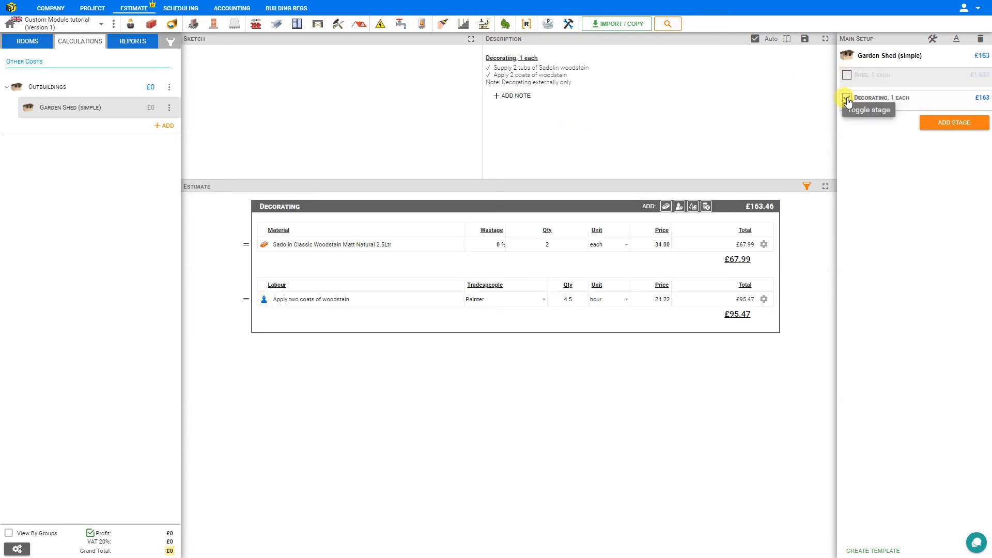
click(847, 78)
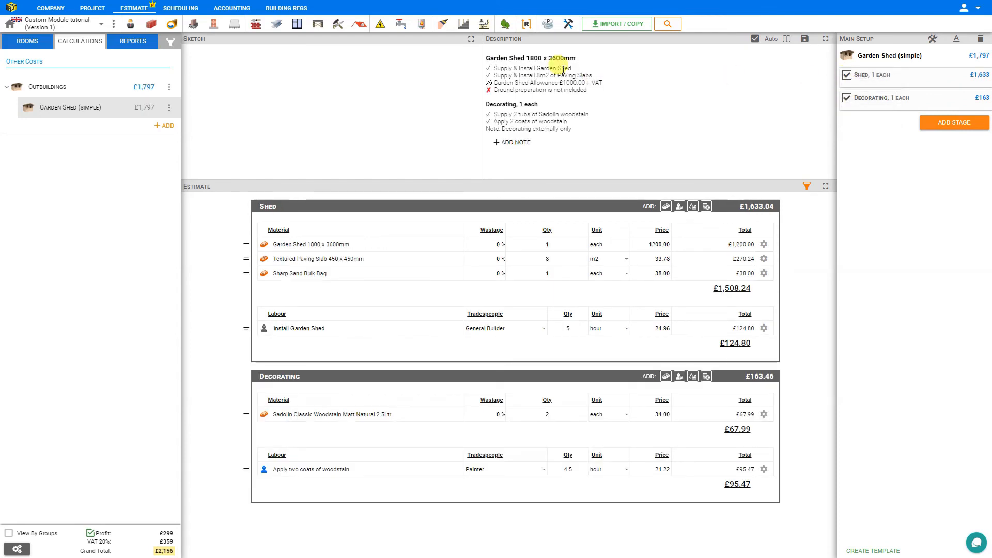
Add a note below the description reading "Width 1800mm, Height 2500mm, Length 3600mm"
click(514, 147)
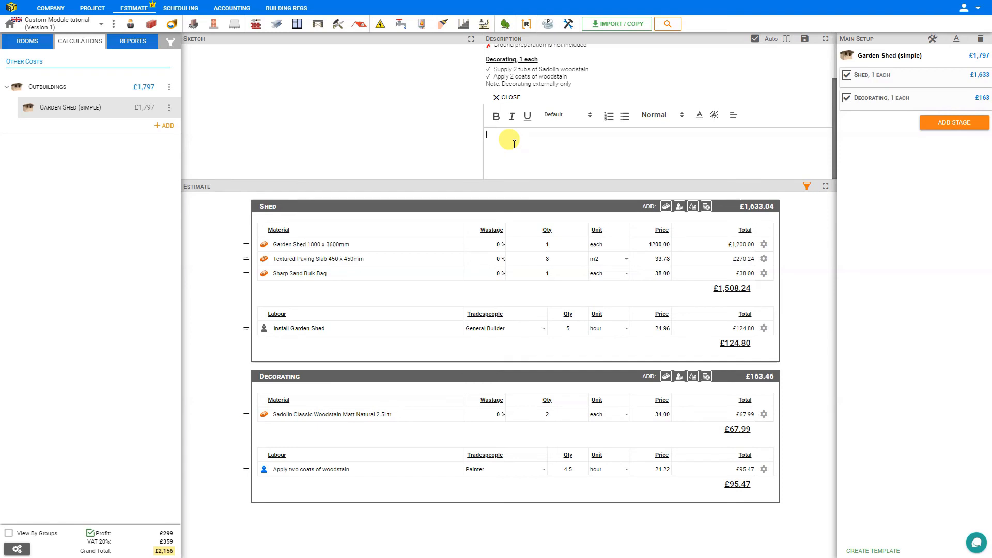
text(Width 1800mm)
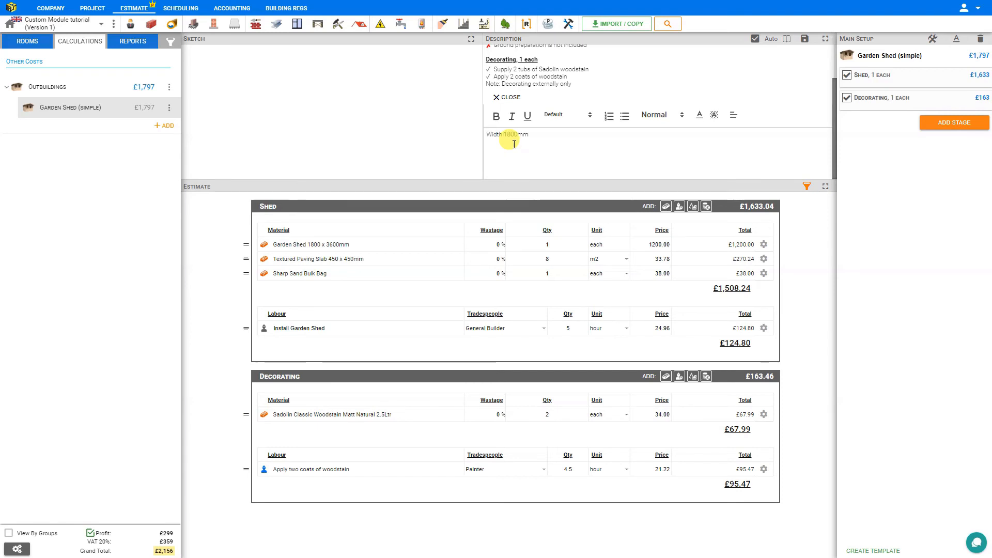
text(, Height)
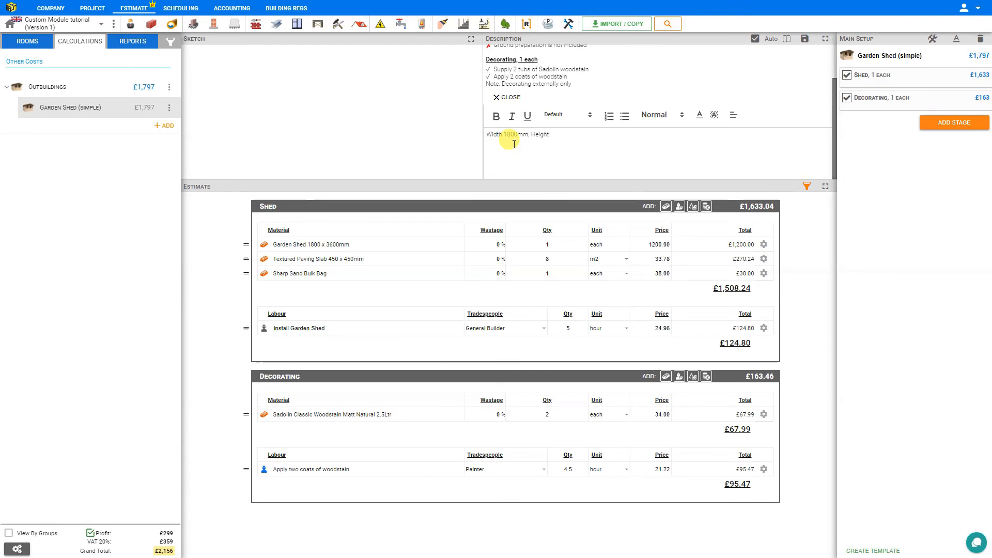
text( 2500mm, Length 3600mm)
click(507, 97)
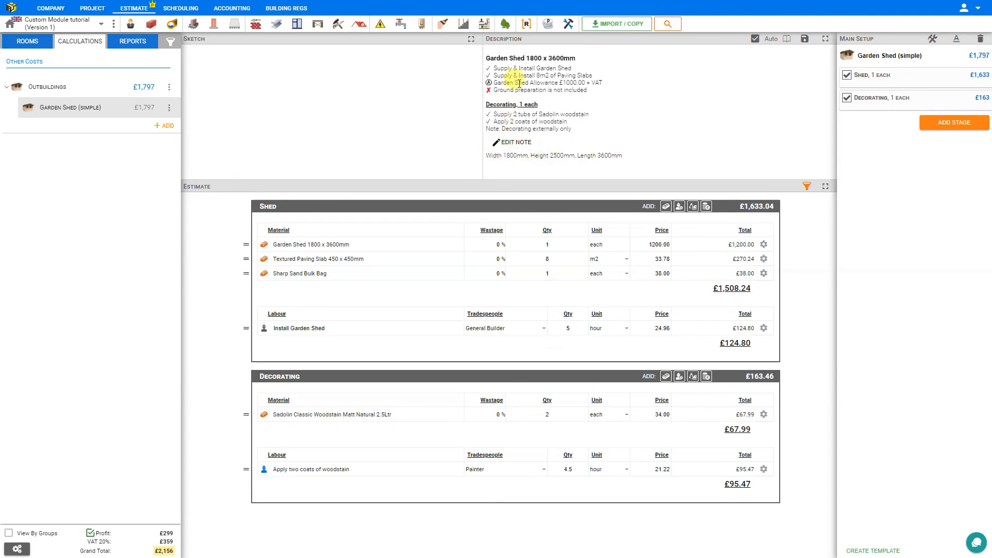
Switch the Shed and Decorating stages off and back on to check how the dimensions note responds
click(846, 76)
click(846, 98)
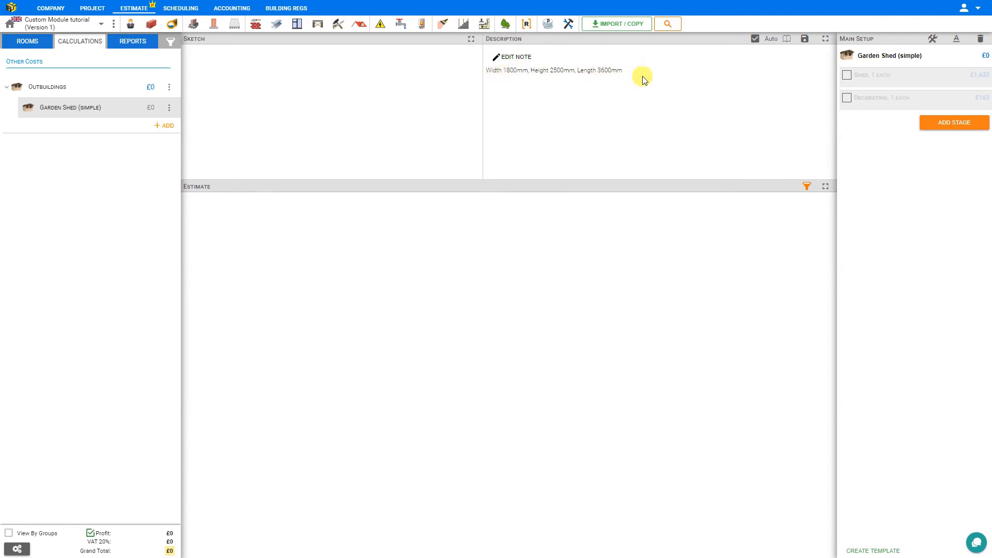
click(846, 76)
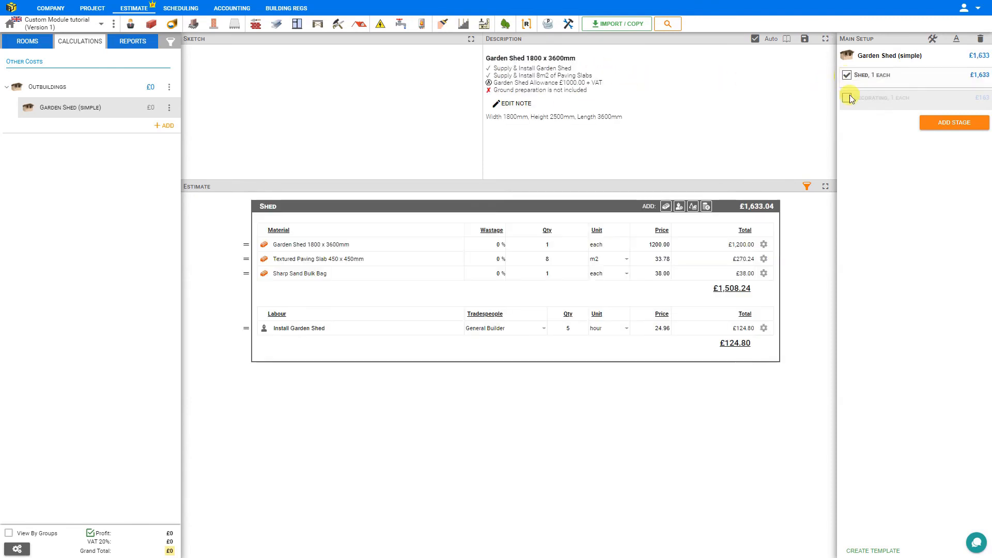
click(848, 98)
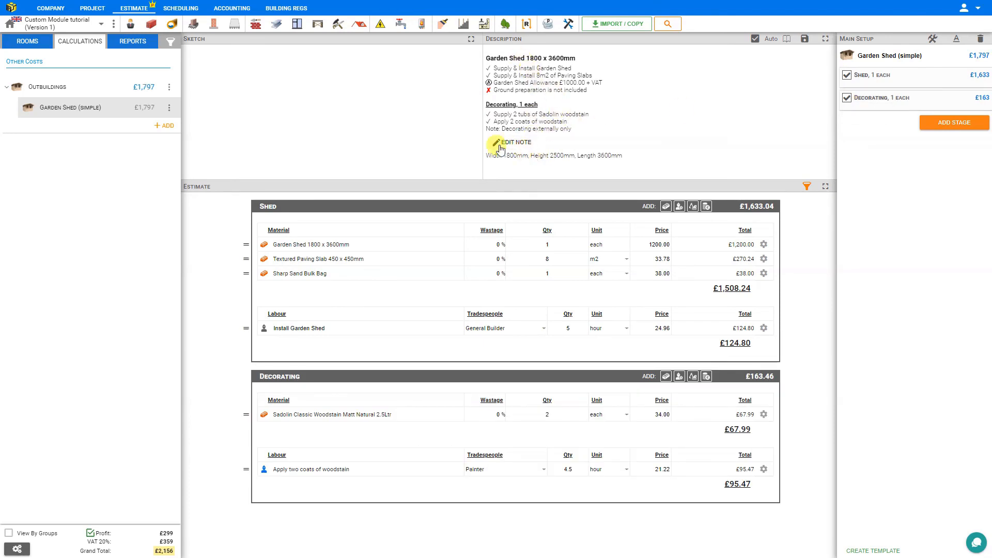
Set the Quote report to the Simple structure without itemised prices, trying price level 1 first, and return to the calculations
click(140, 45)
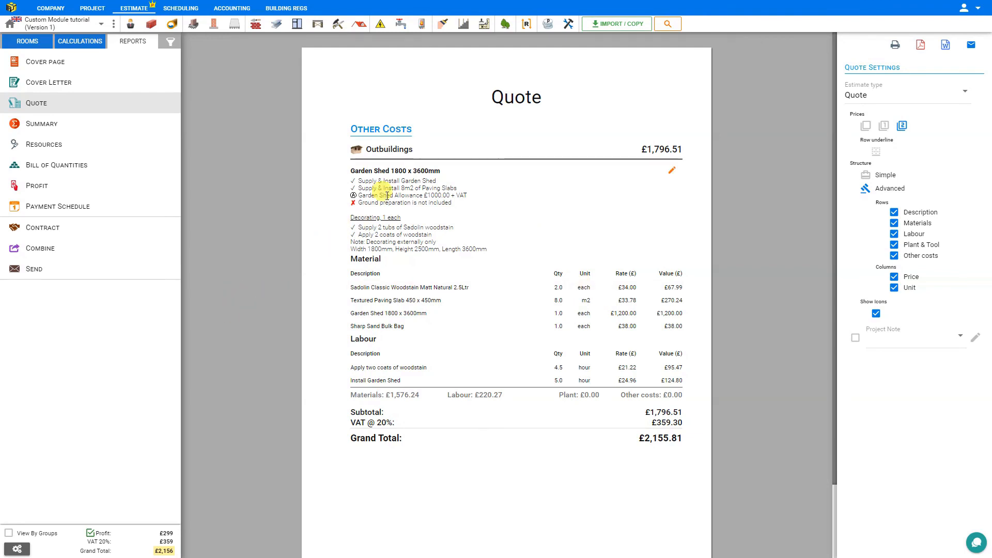
click(884, 175)
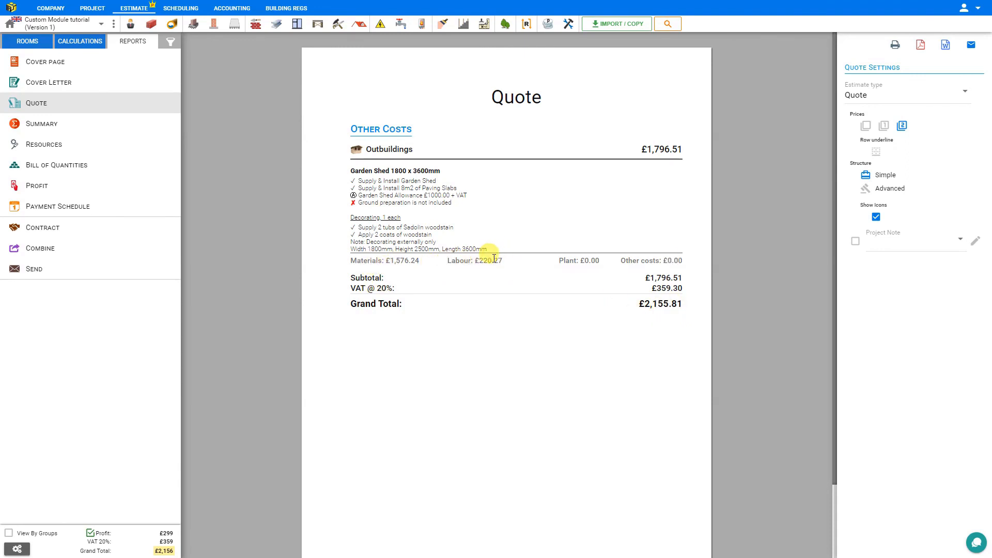
click(883, 127)
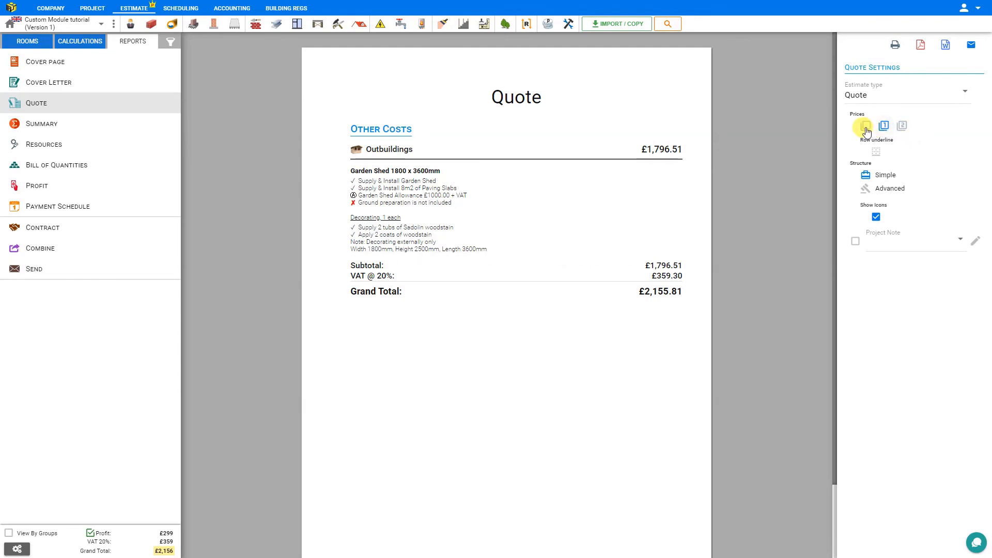
click(866, 127)
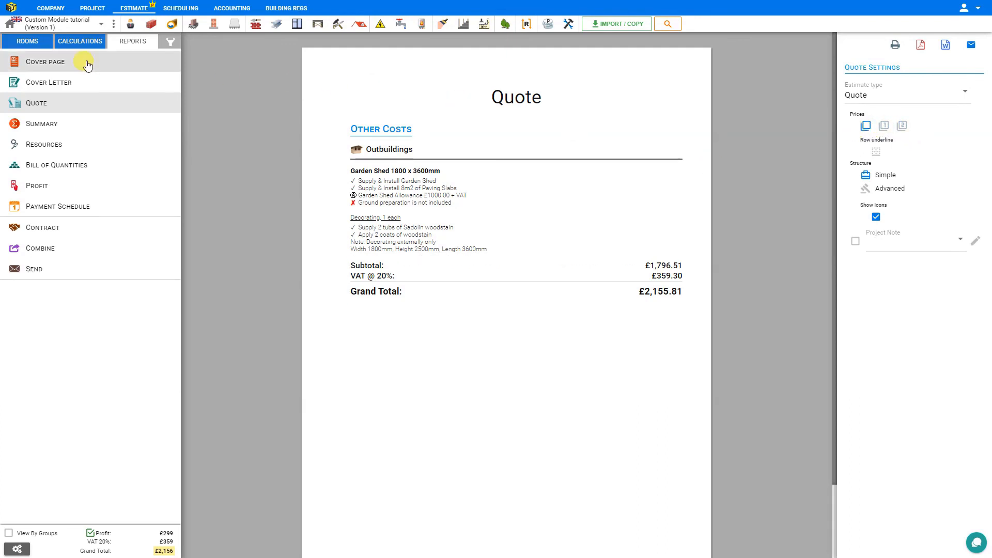
click(78, 46)
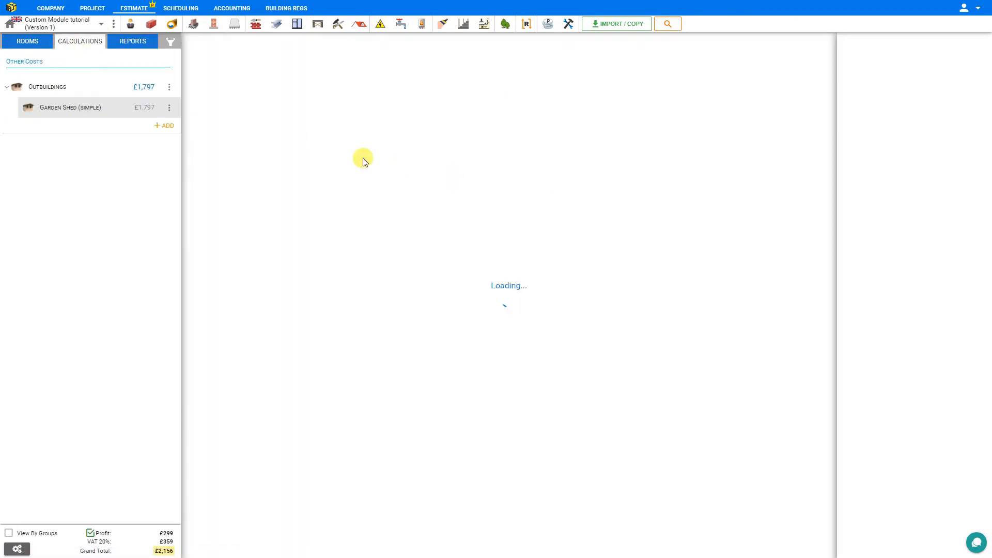